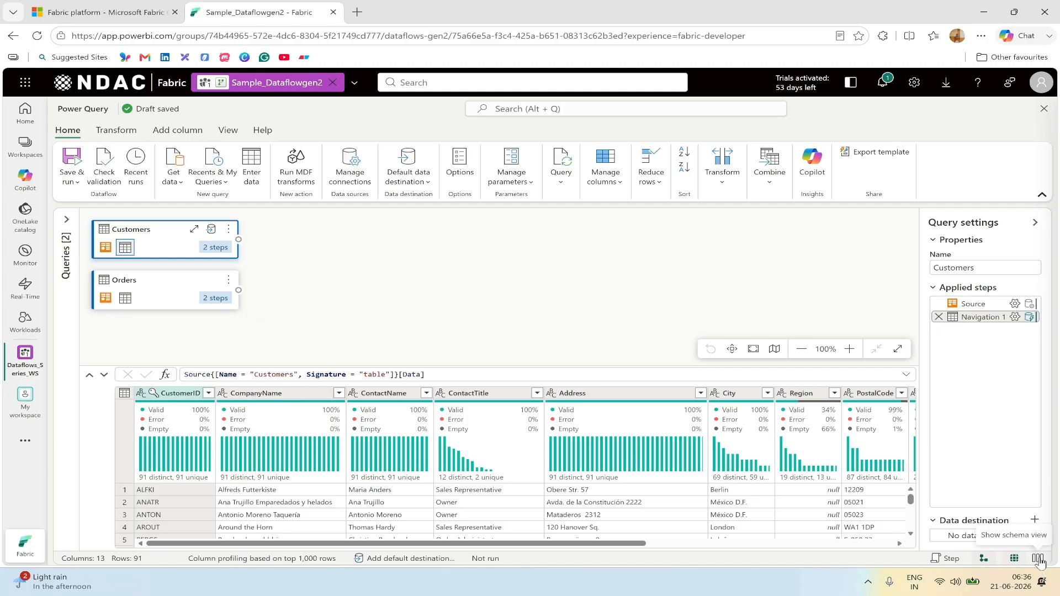
Step: Check the Customers column types, then switch to the Orders query's data preview
click(1038, 558)
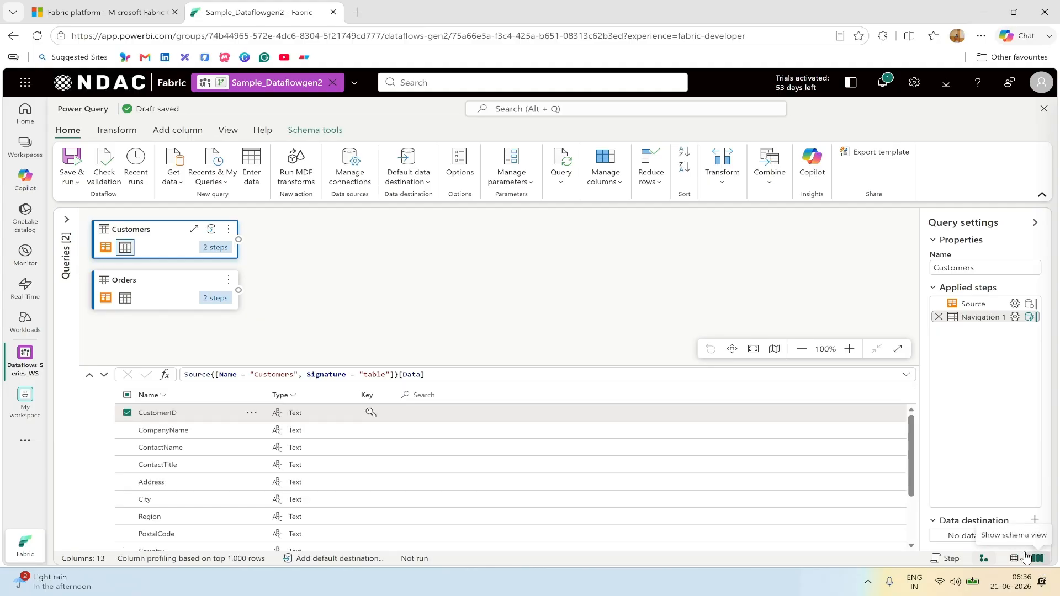
click(169, 287)
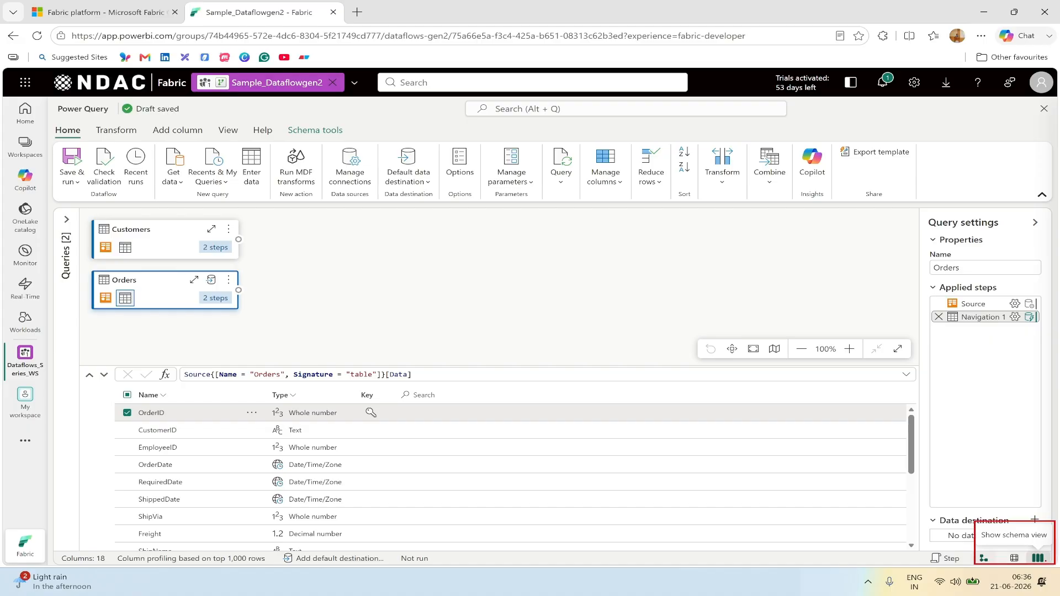
click(1014, 559)
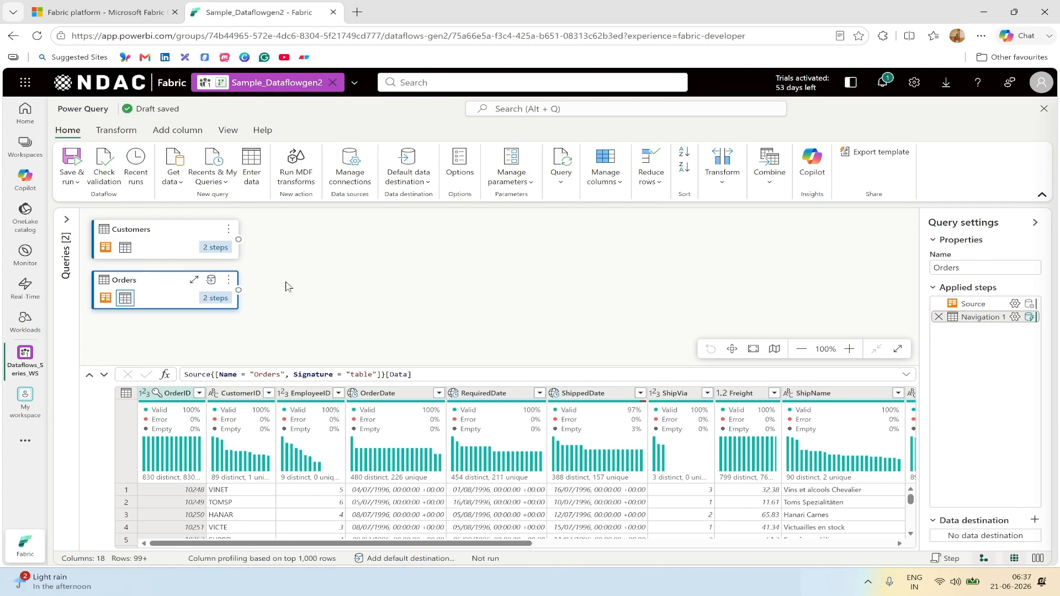
Step: Hide and restore the query diagram, leaving the Customers and Orders cards above the Orders grid
click(66, 220)
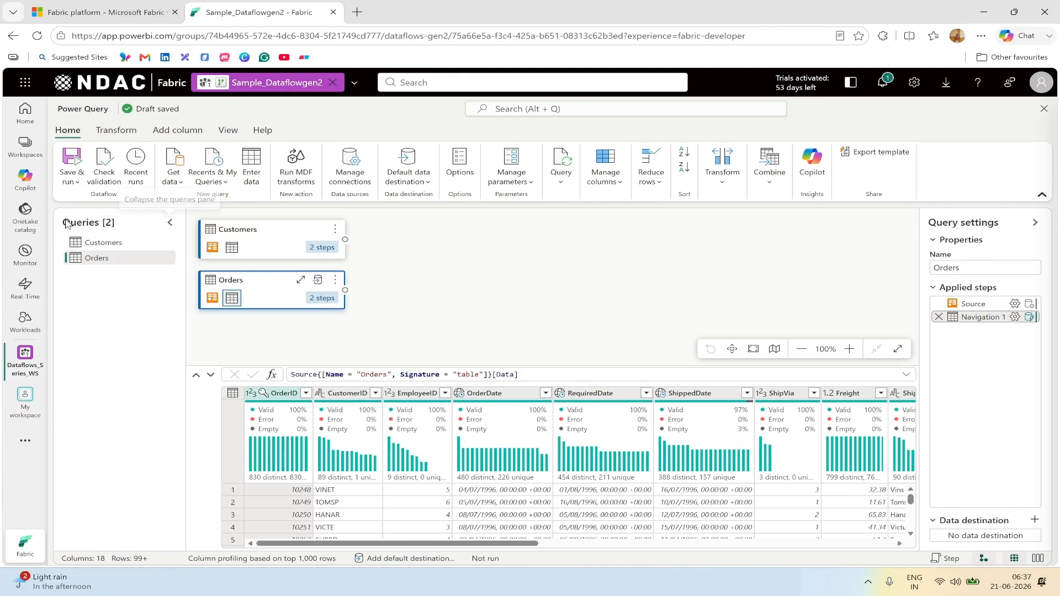
click(170, 223)
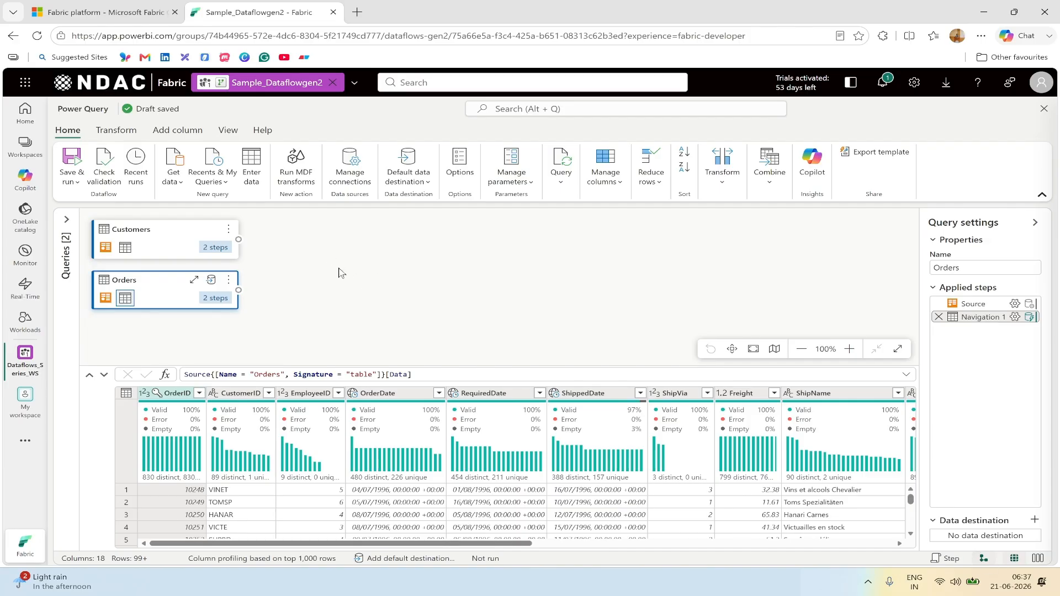
click(983, 559)
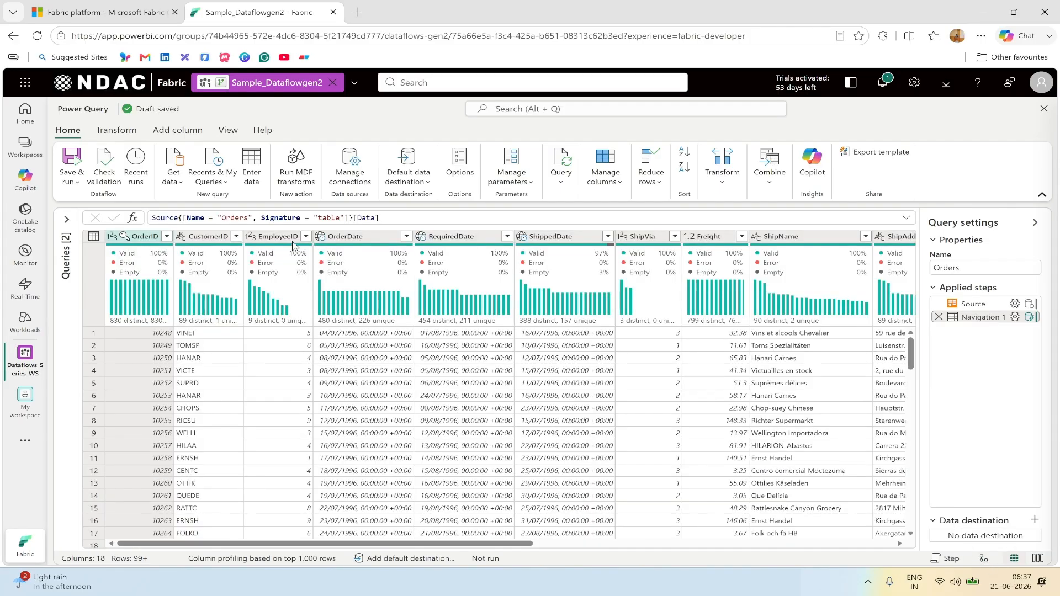
click(67, 219)
click(173, 220)
click(948, 560)
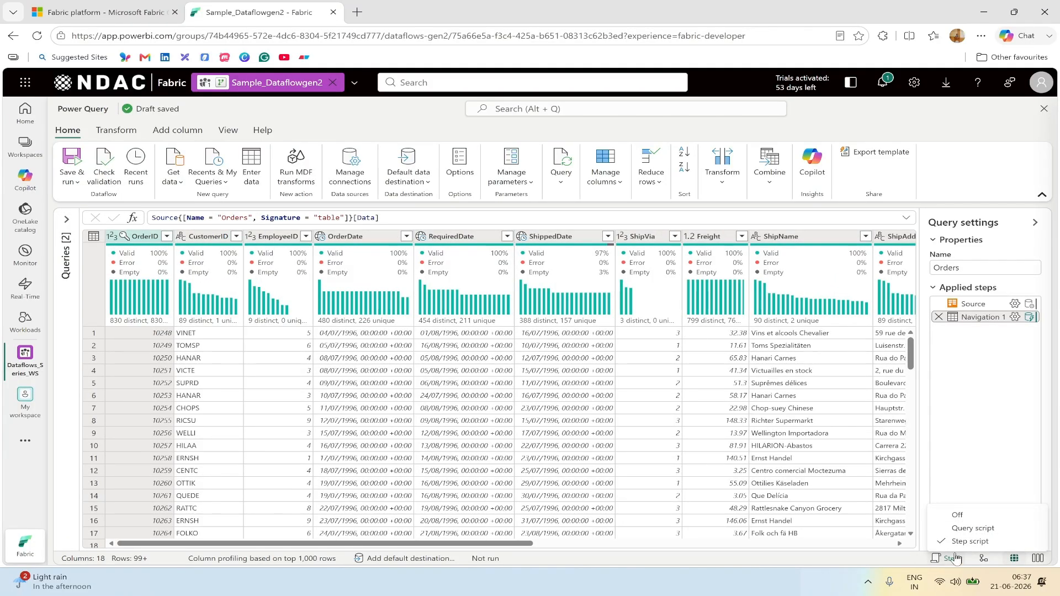
click(848, 559)
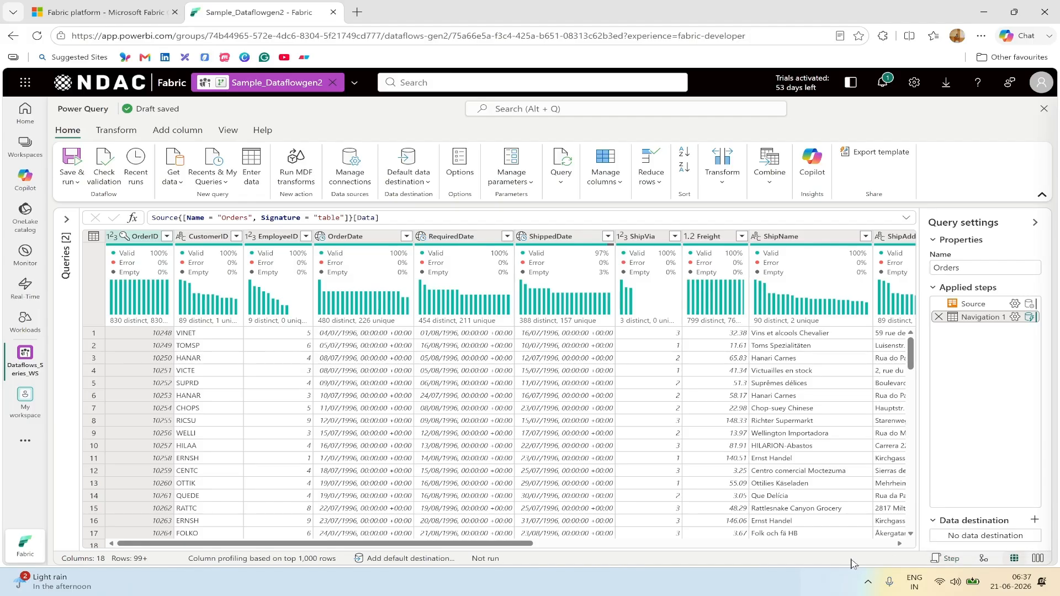
click(985, 559)
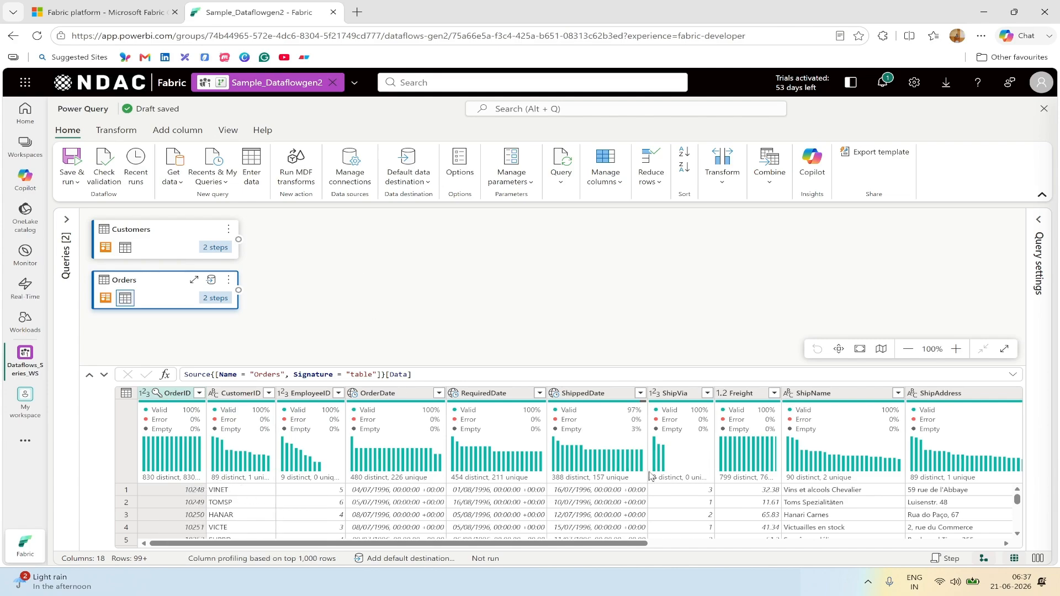
Step: In Notepad++, add the note 'Ranked Customer based Transctions count' on a new line below the URL
key(alt+Tab)
key(End)
key(Return)
key(Return)
text(Ranked Custom)
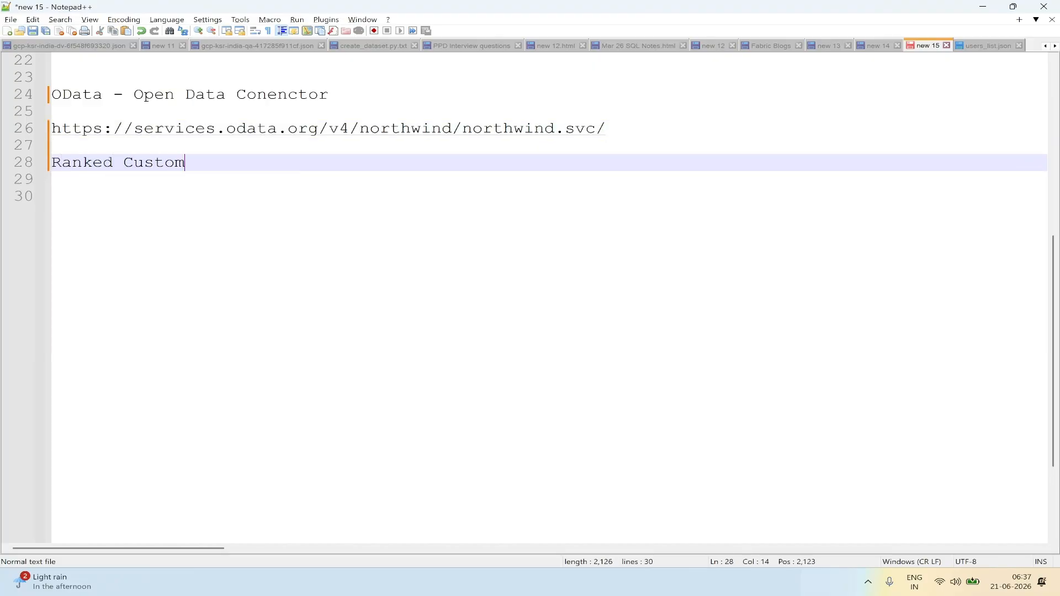
text(er based Transctions count)
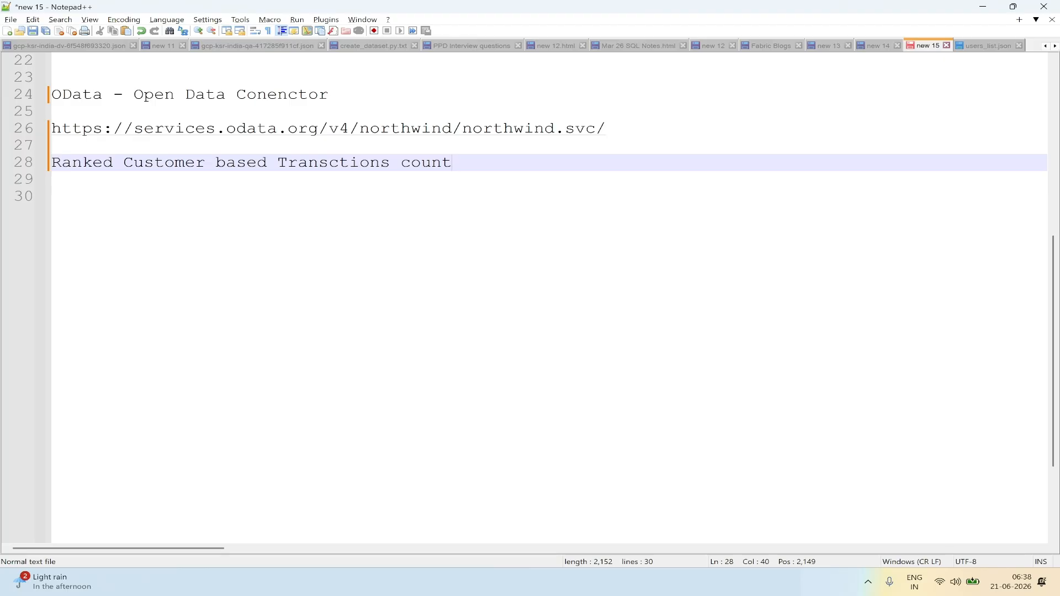
Step: Group Orders by CustomerID with a Count of rows per customer
click(690, 581)
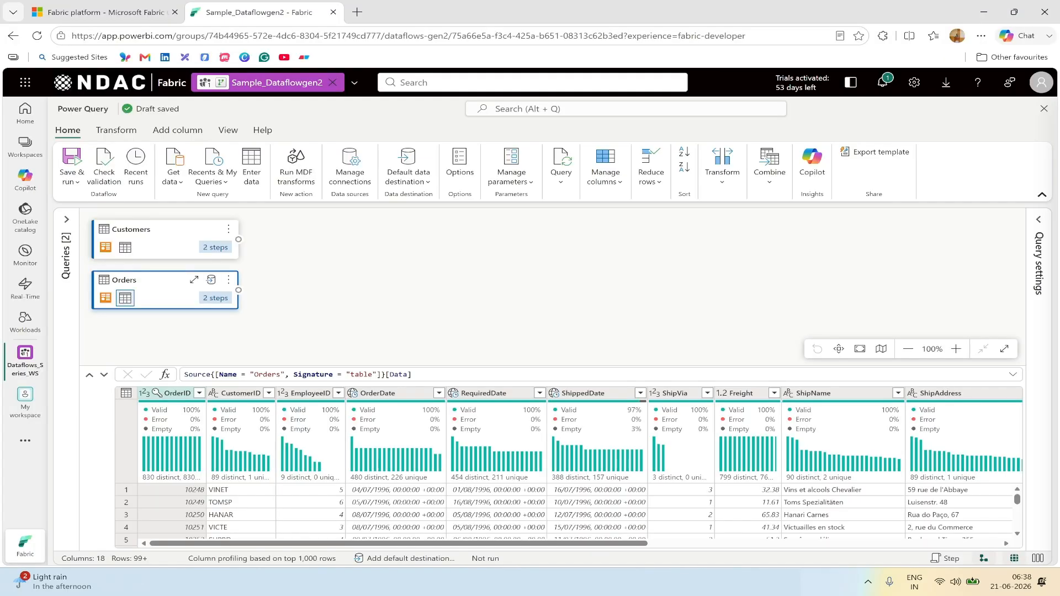
click(116, 130)
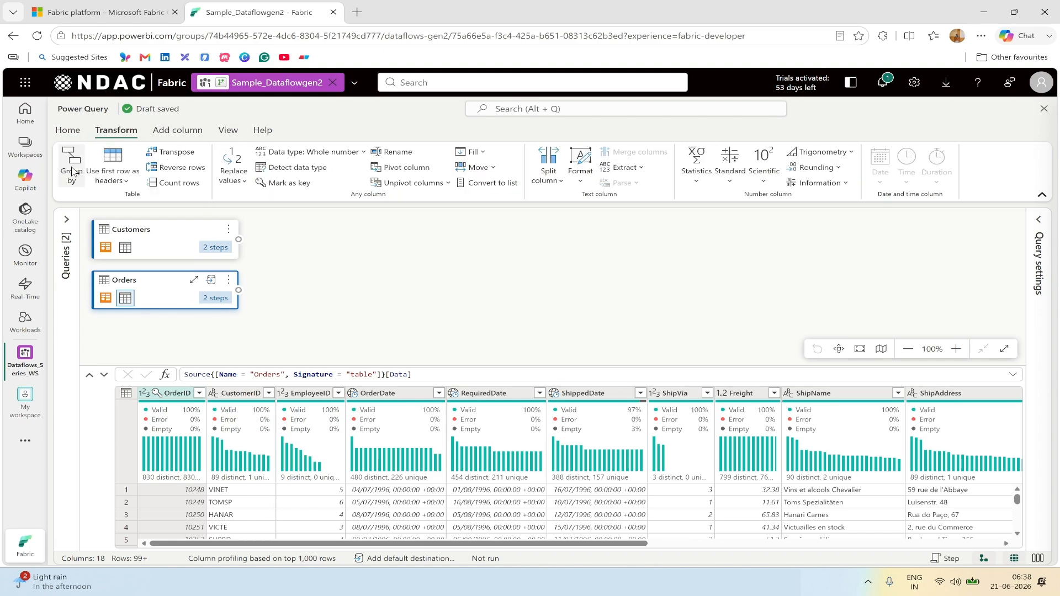
click(72, 172)
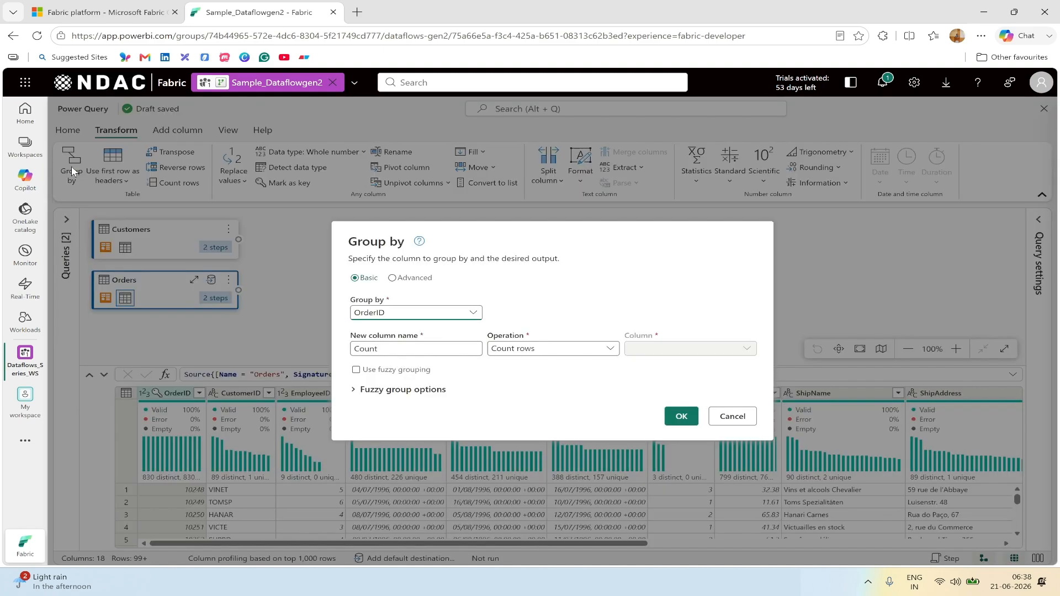
click(429, 313)
click(508, 315)
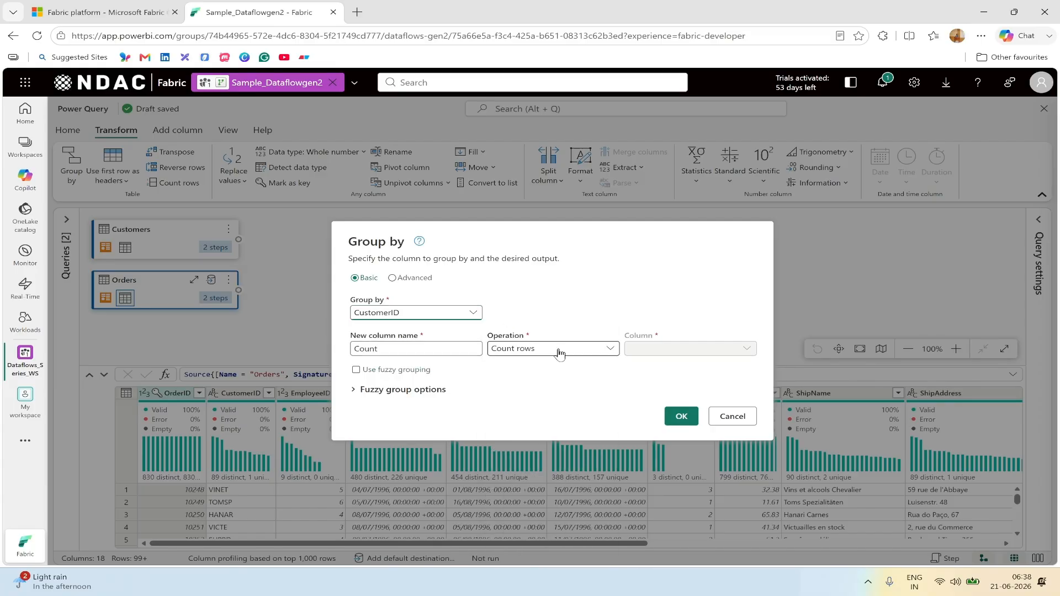
click(680, 417)
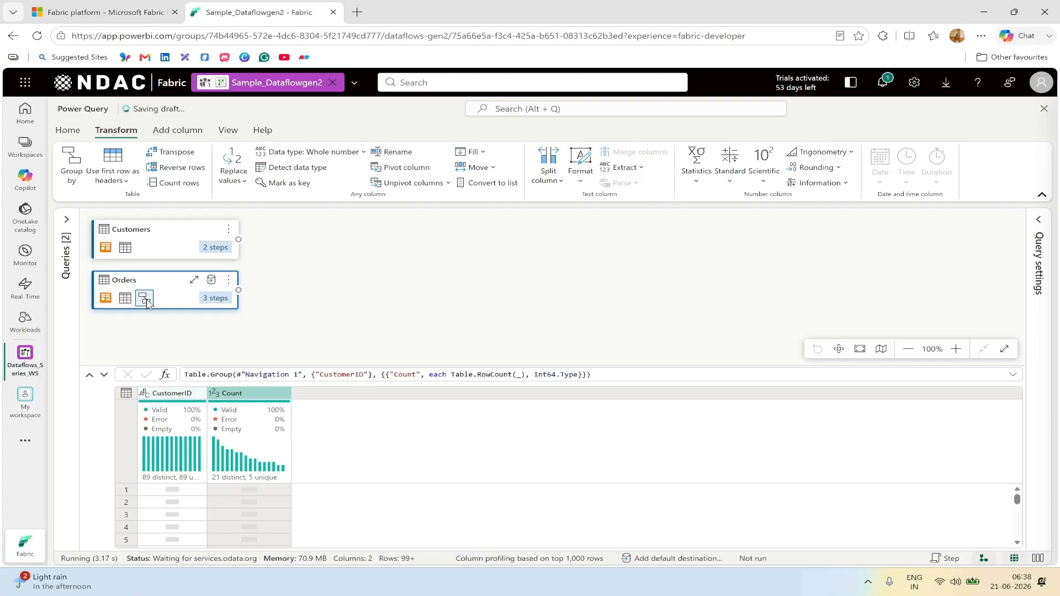
mouse_move(145, 304)
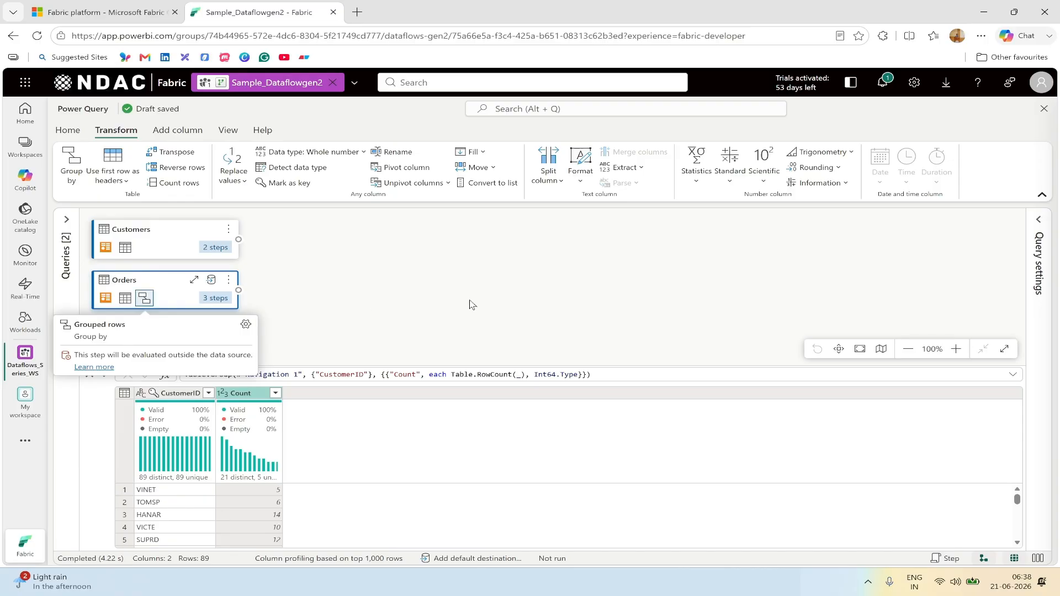
Step: Merge Customers with Orders as a new query, using a left outer join on CustomerID
click(172, 236)
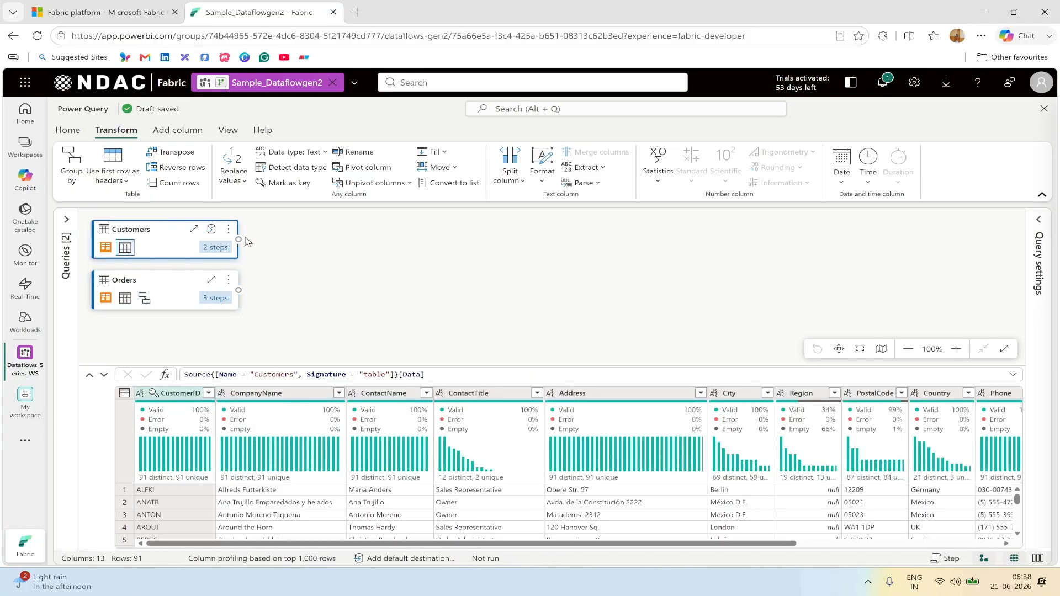
click(229, 229)
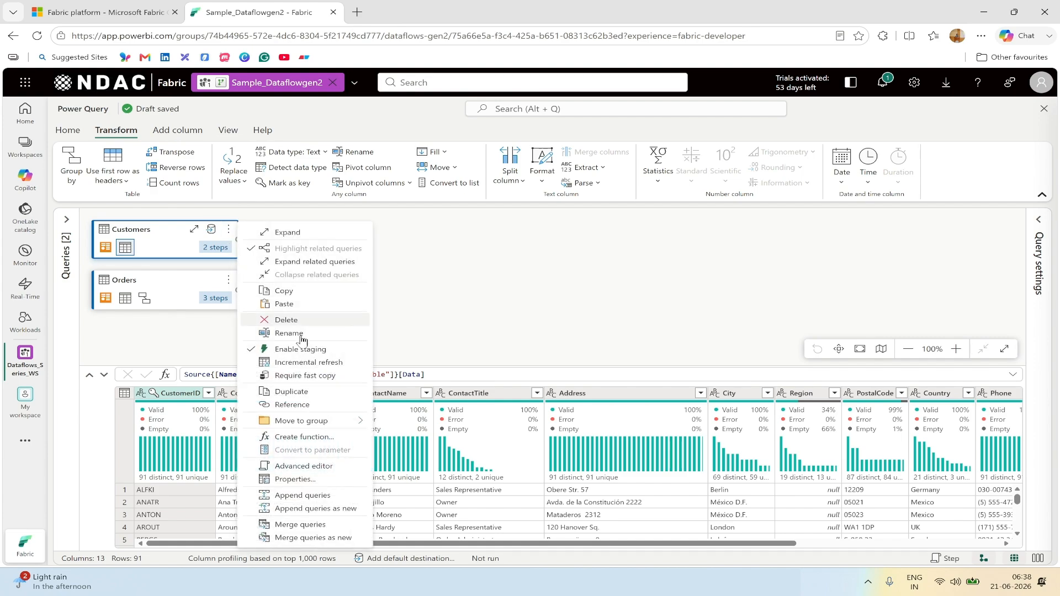
click(337, 542)
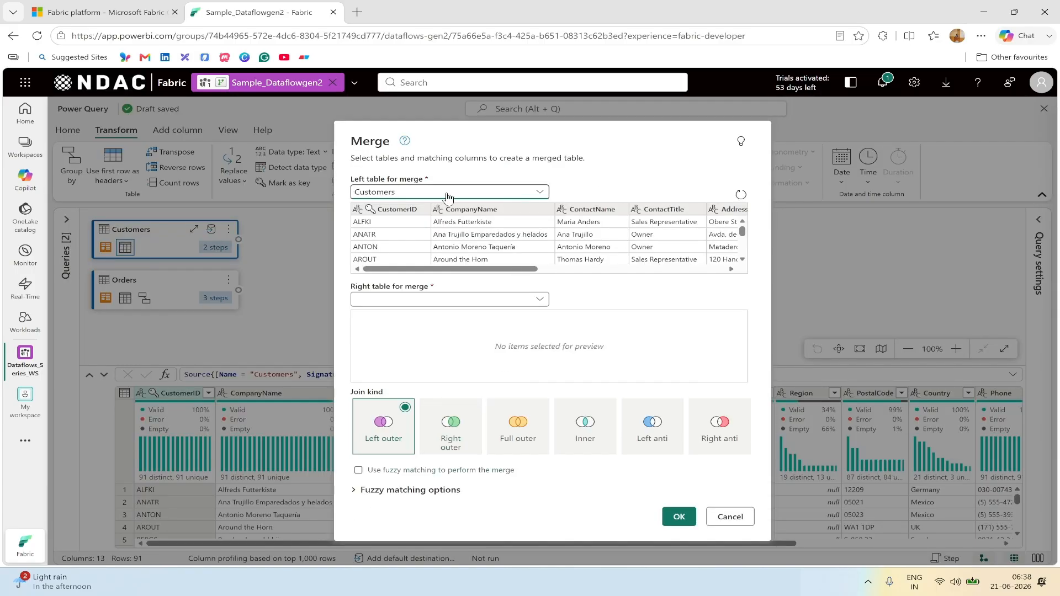
click(456, 300)
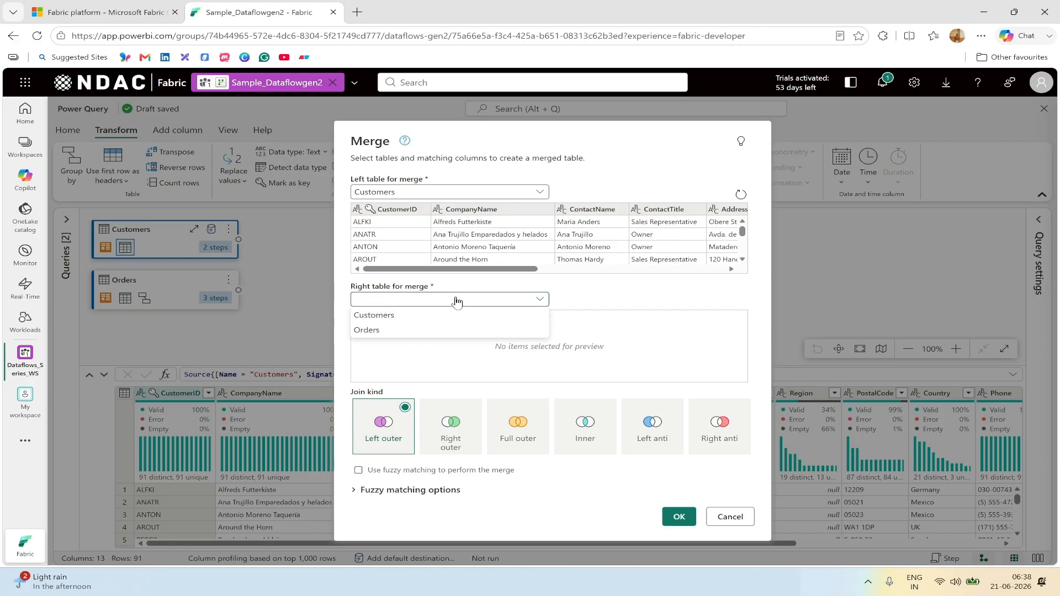
click(404, 333)
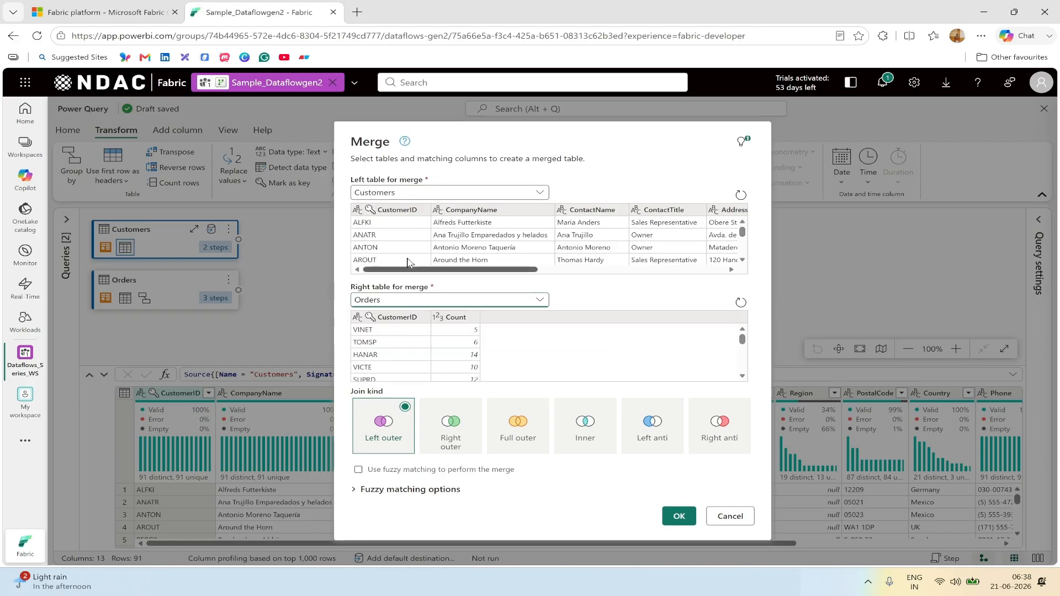
click(397, 210)
click(408, 316)
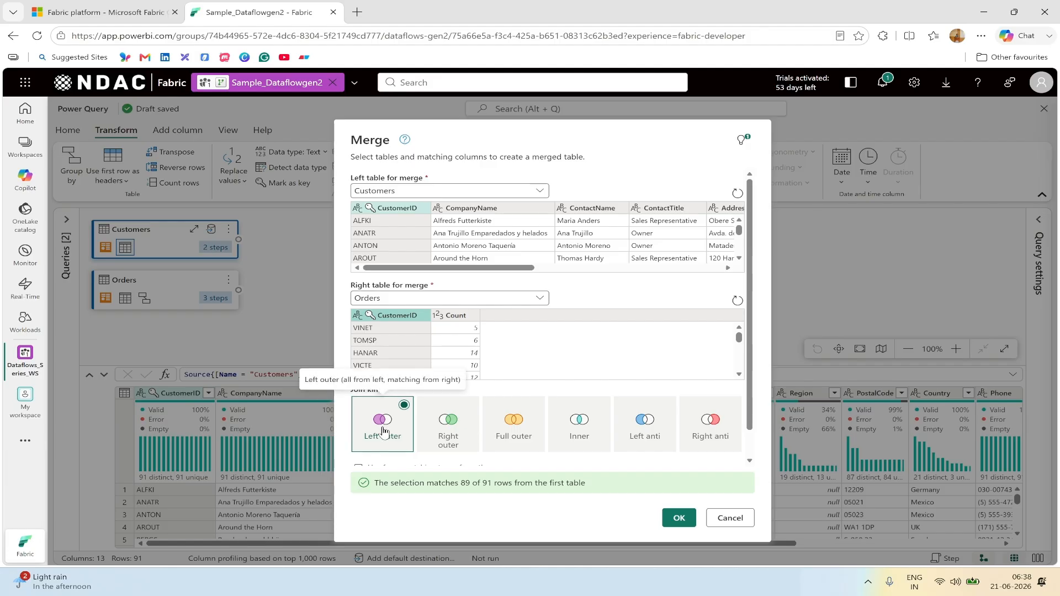
scroll(594, 425, down, 1)
scroll(594, 431, up, 1)
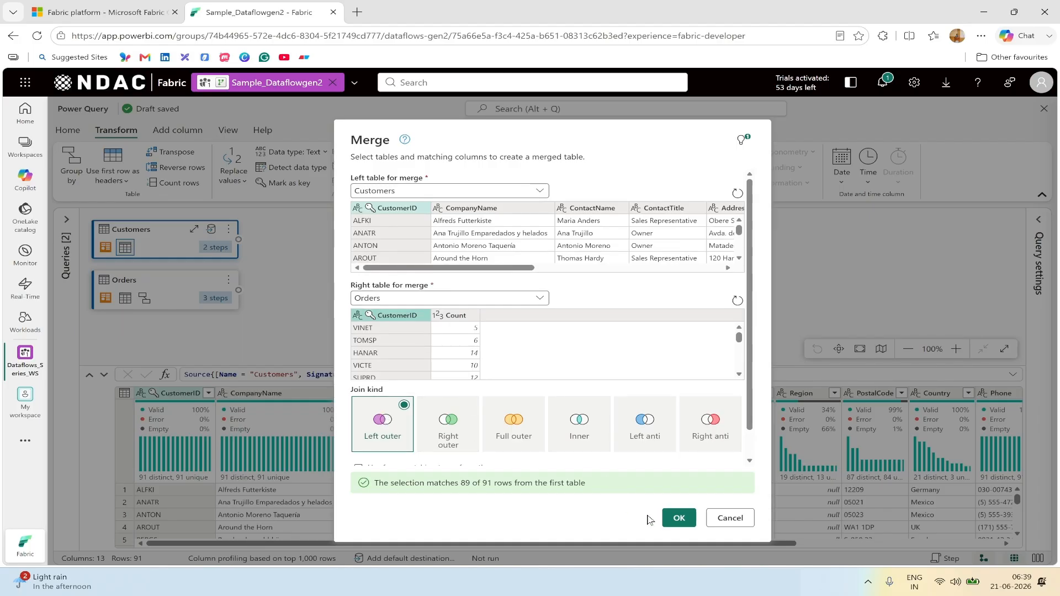
click(679, 519)
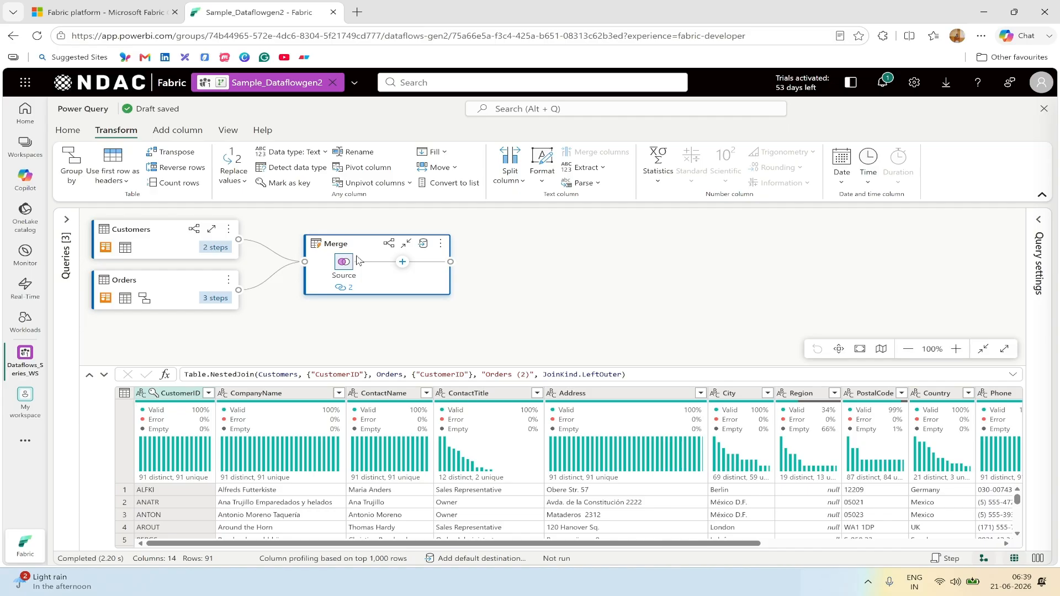
Step: Name the merged query 'RankedCustomers' in Query settings
click(1039, 221)
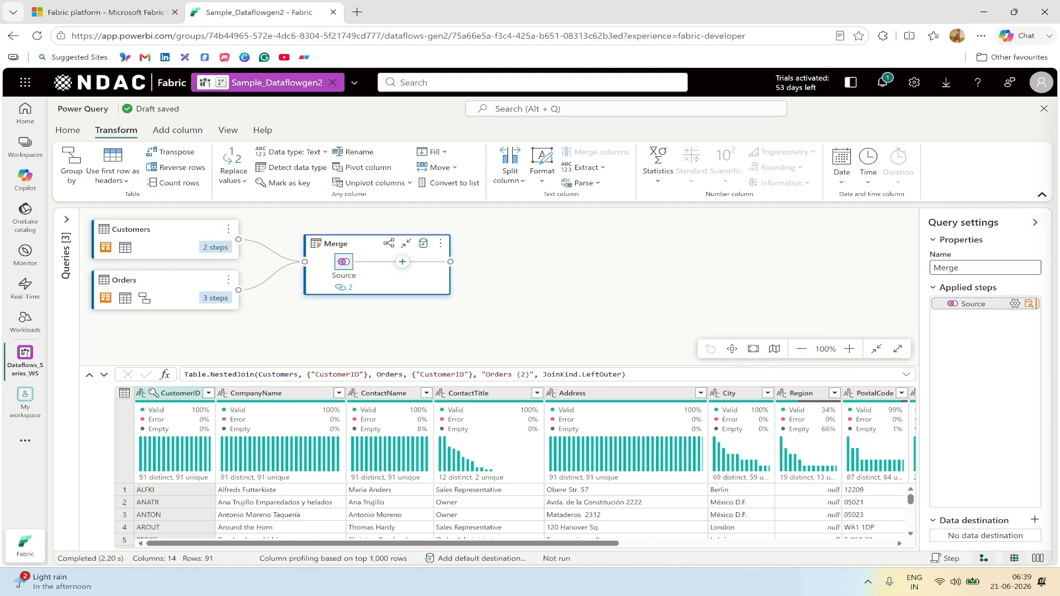
double_click(946, 267)
text(RankedCustomers)
key(Return)
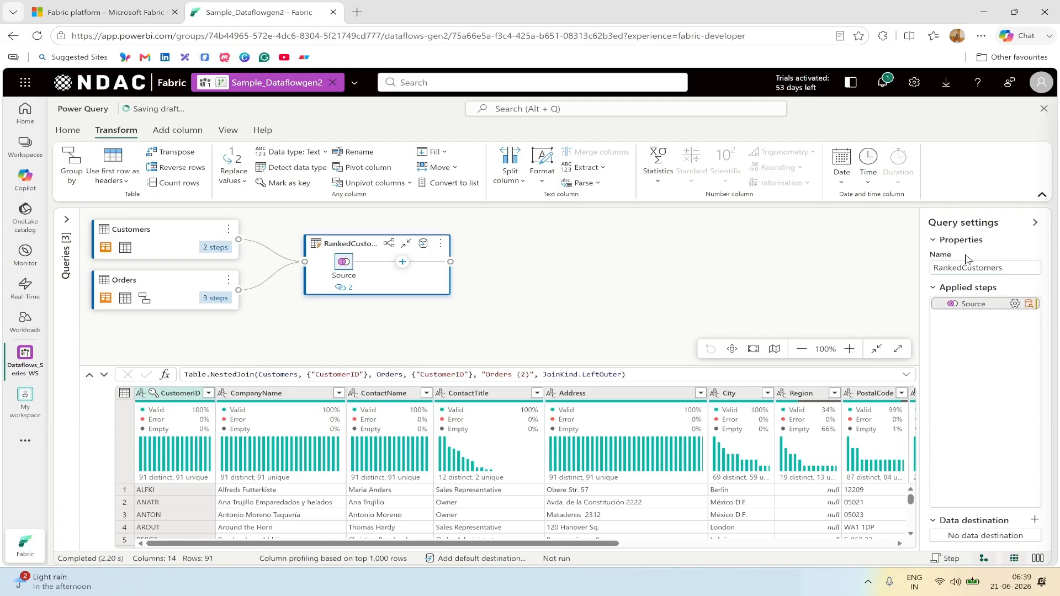
click(1034, 222)
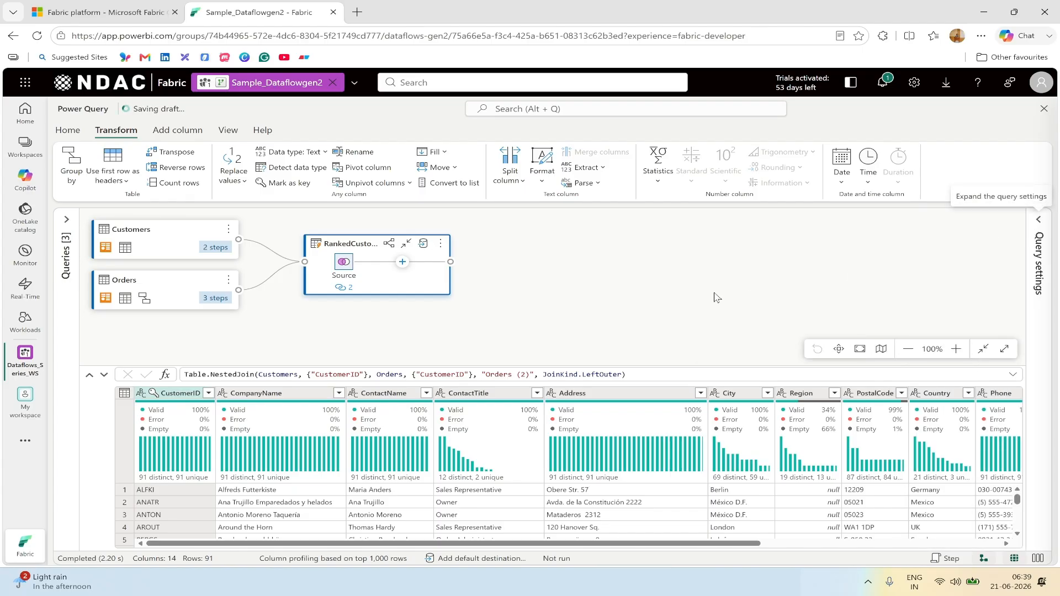
Step: In schema view, select the CustomerID, CompanyName and Orders (2) columns
click(1038, 558)
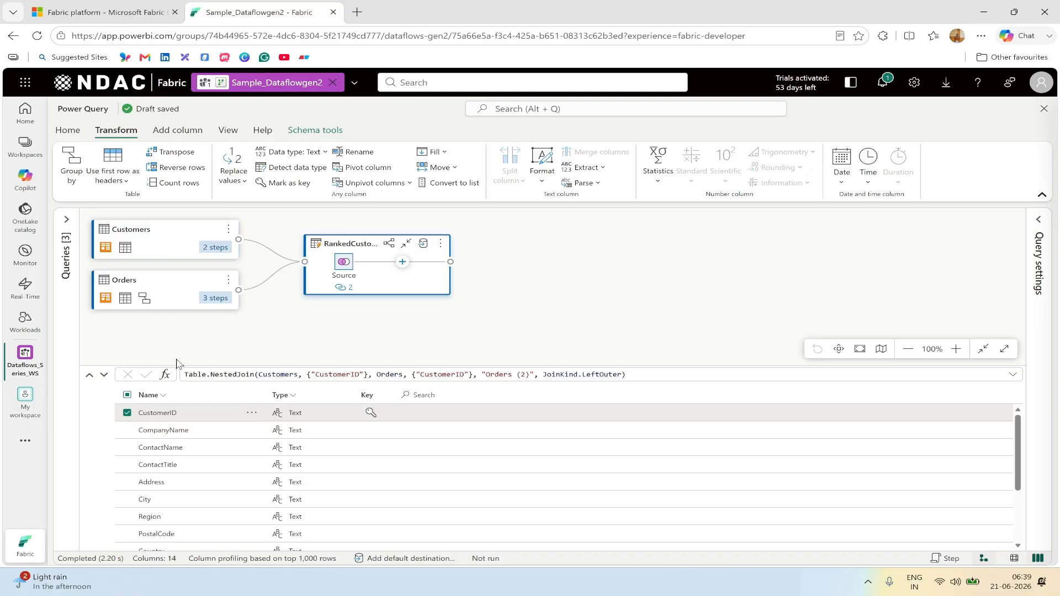
click(127, 430)
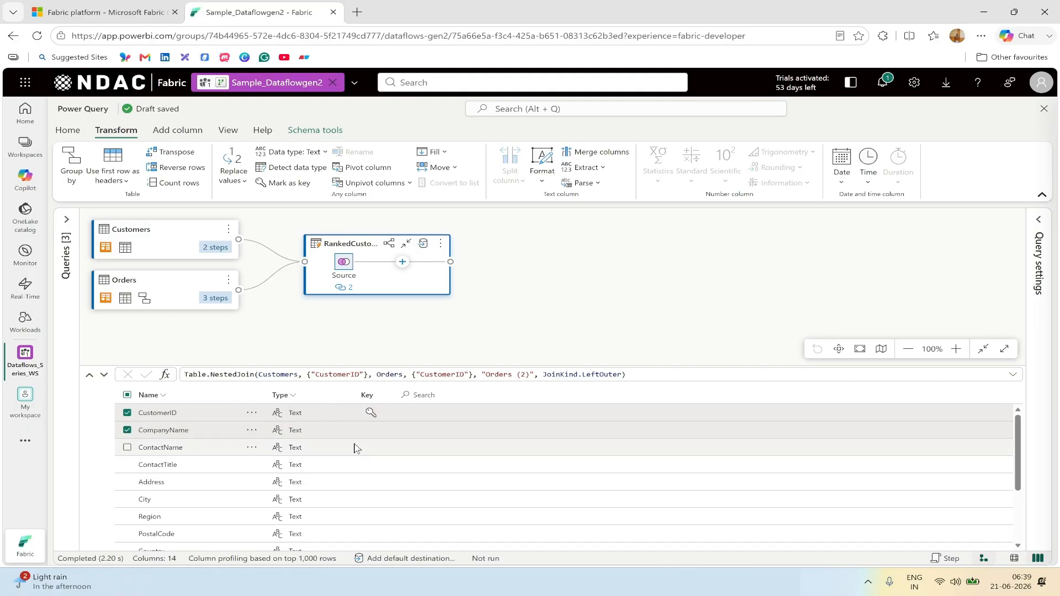
scroll(355, 448, down, 2)
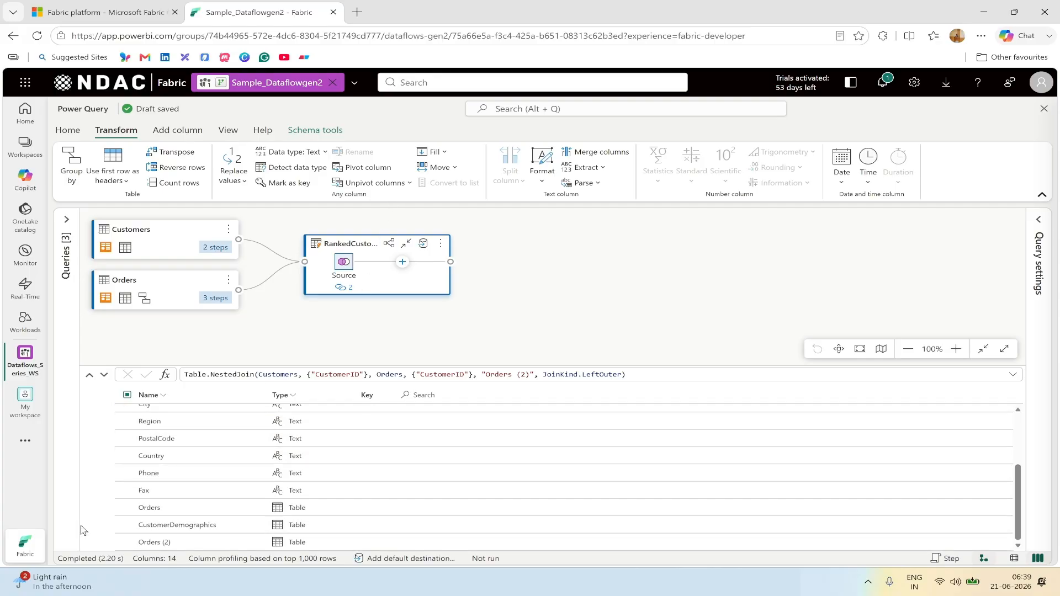
click(128, 543)
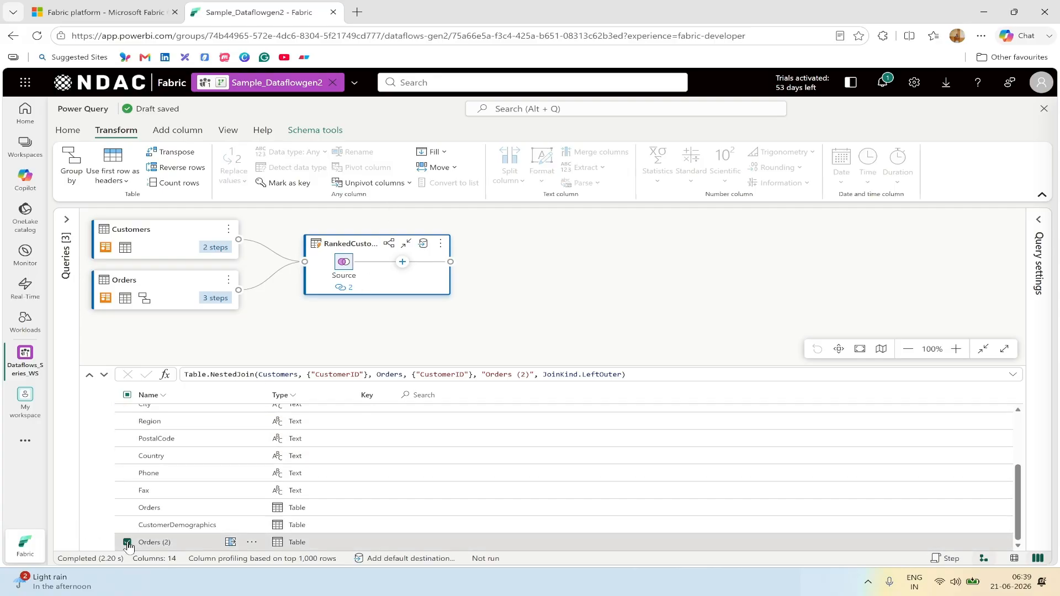
scroll(355, 493, up, 2)
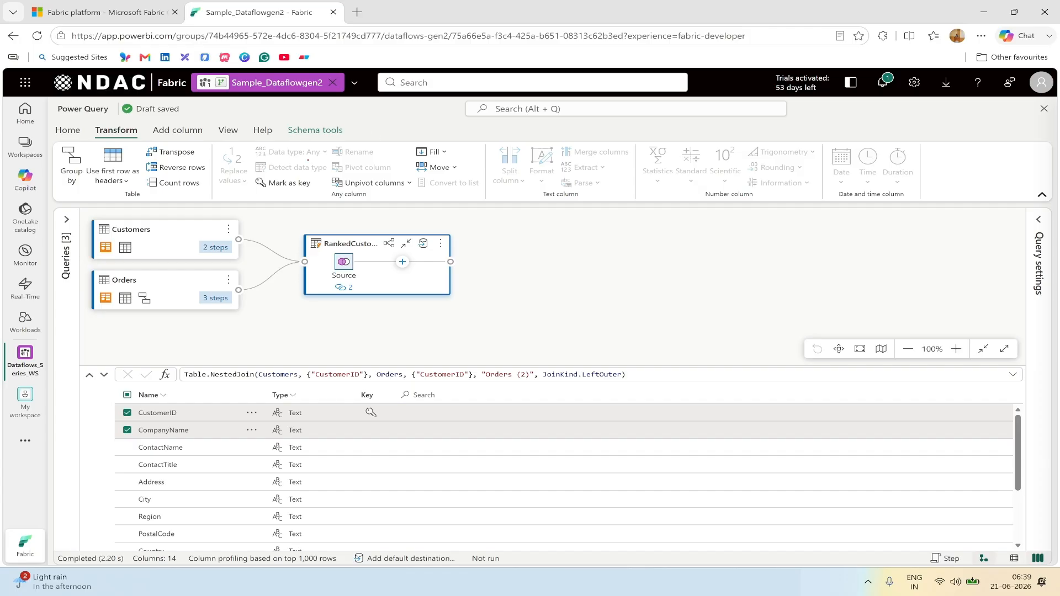
mouse_move(279, 115)
mouse_down()
mouse_move(303, 139)
mouse_move(362, 144)
mouse_up()
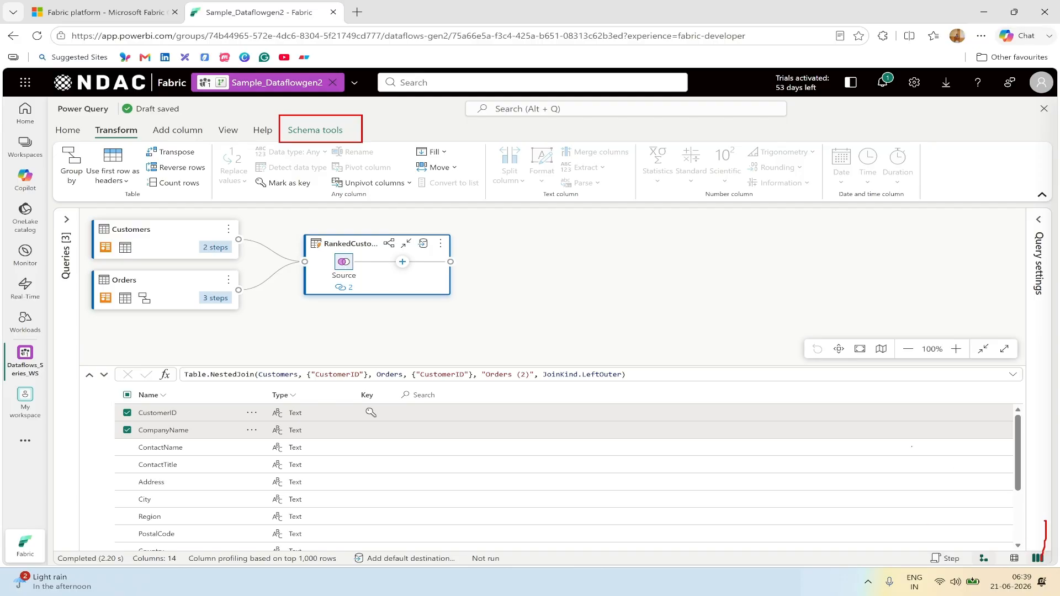
drag(1039, 556, 368, 151)
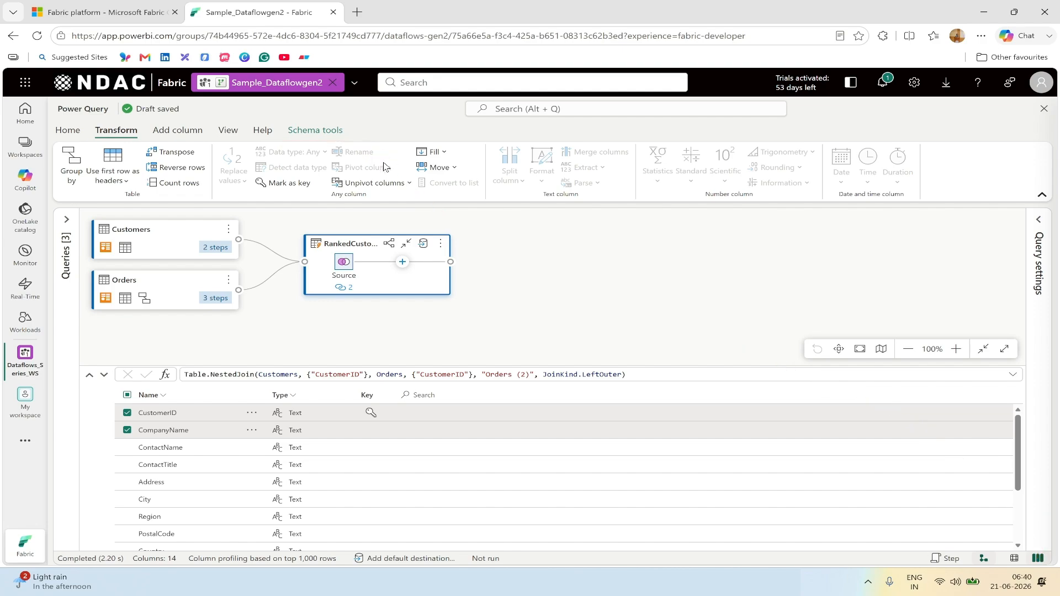
Step: Remove all other columns, keeping only the three selected ones
click(322, 131)
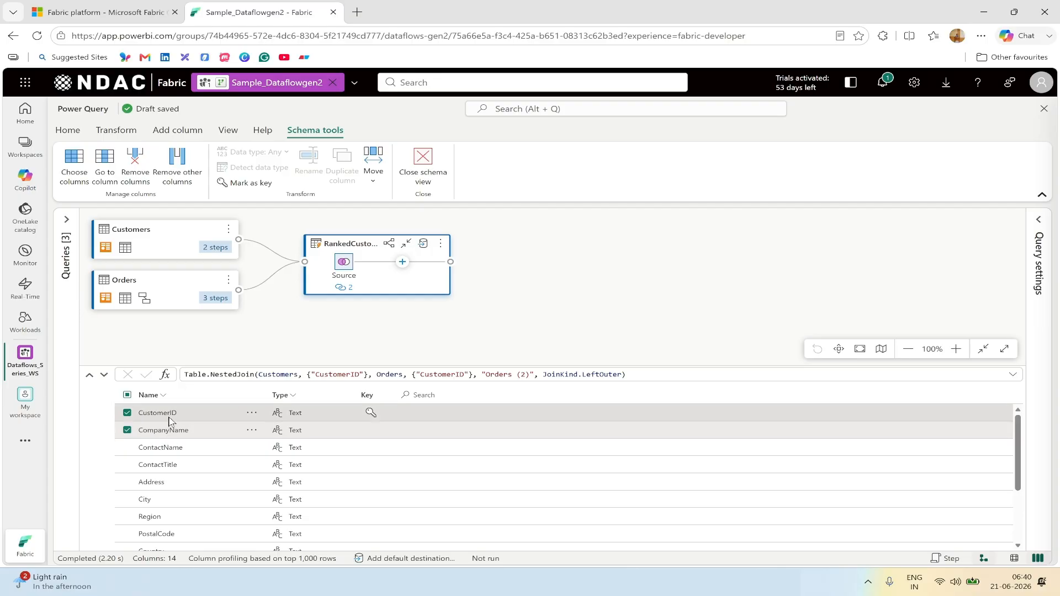
scroll(171, 433, down, 3)
scroll(149, 486, up, 3)
scroll(166, 450, down, 3)
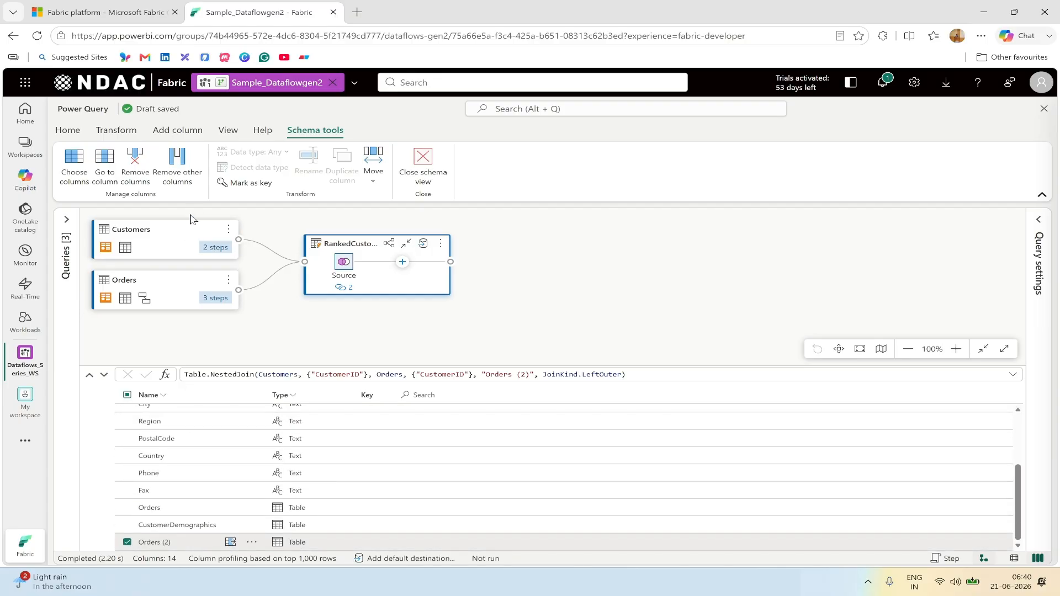
click(181, 181)
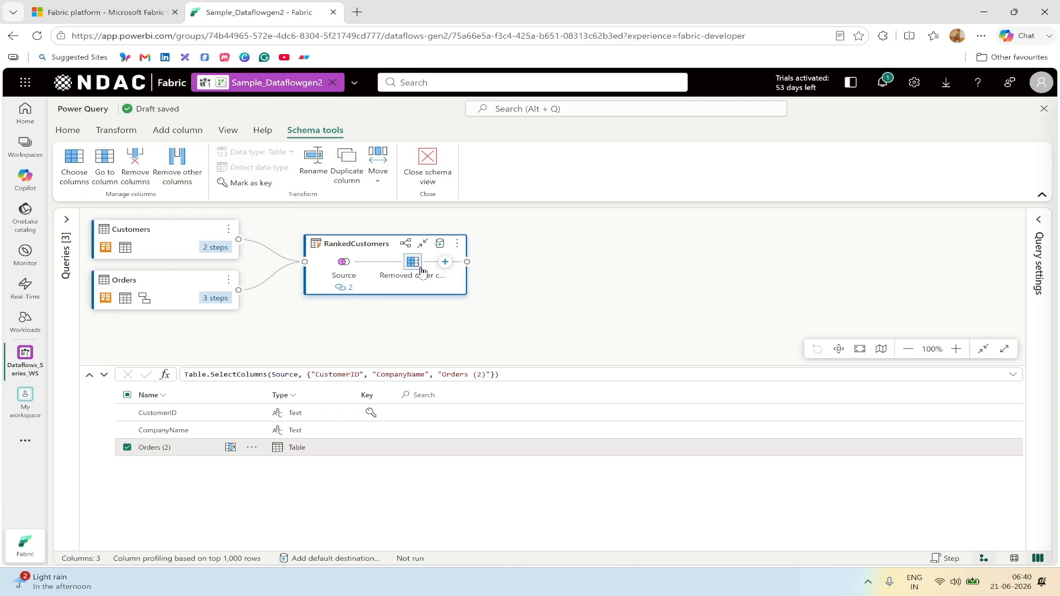
mouse_move(412, 271)
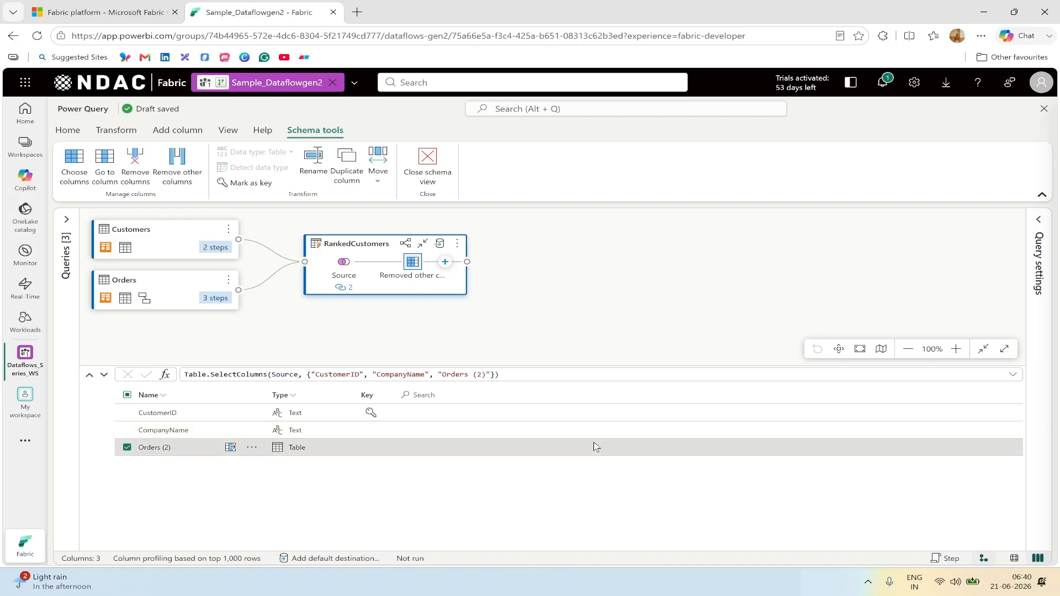
Step: Expand Orders (2), excluding CustomerID so only its Count field is added
click(1014, 559)
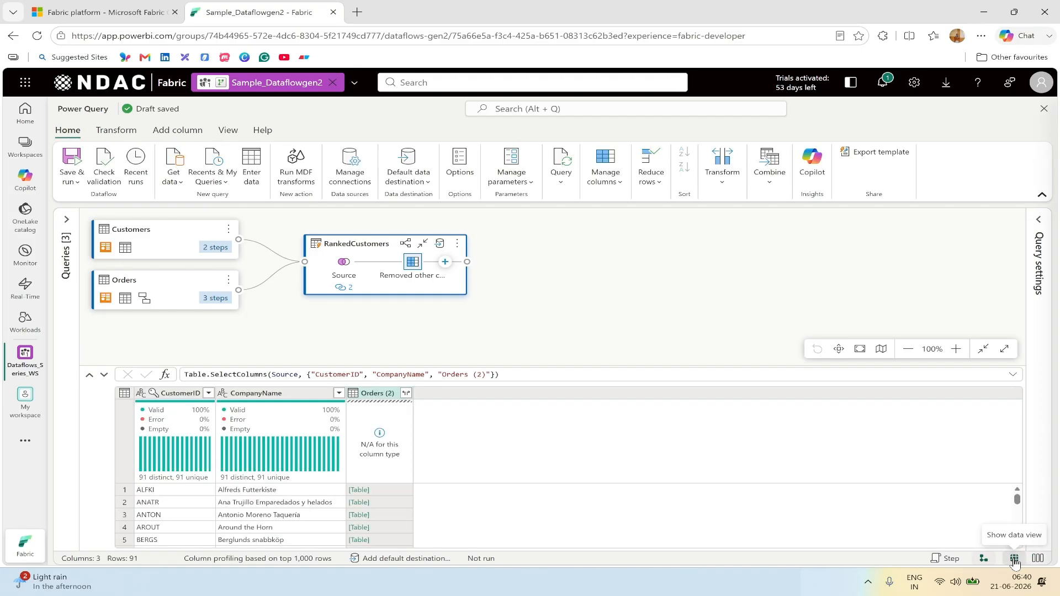
click(408, 396)
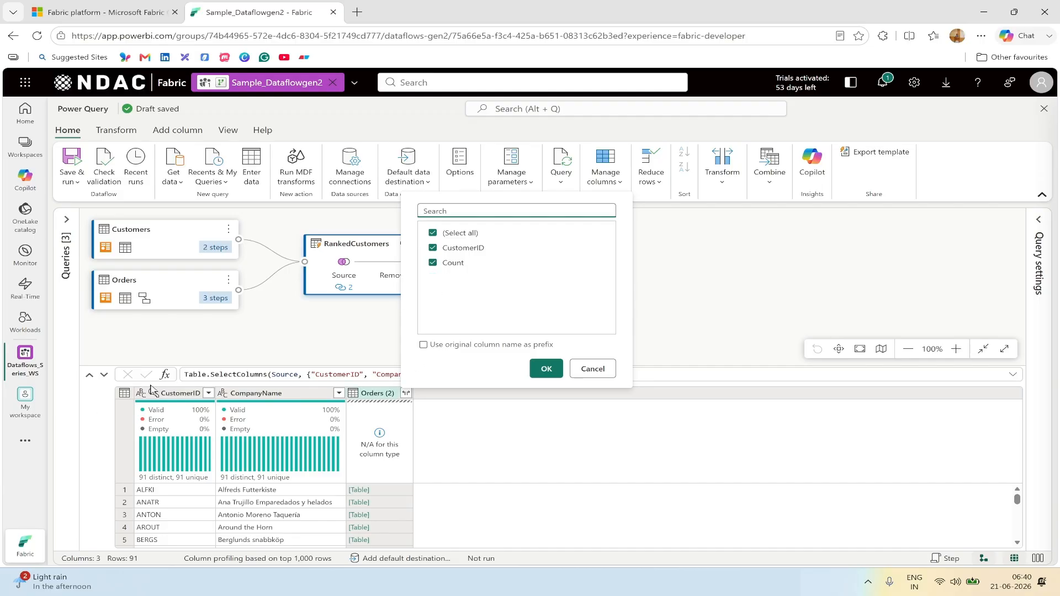
click(433, 248)
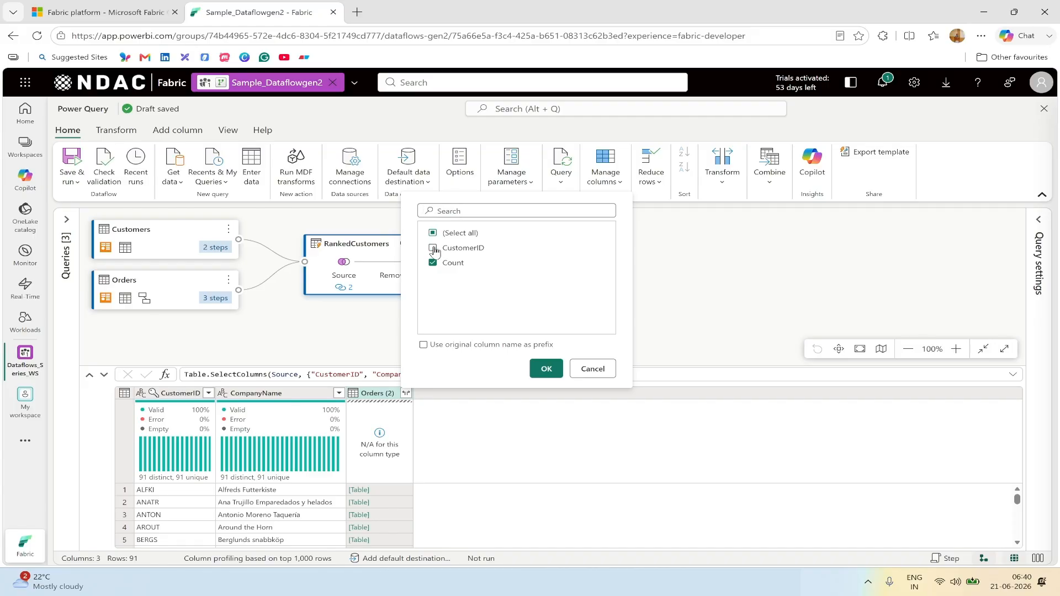
click(545, 369)
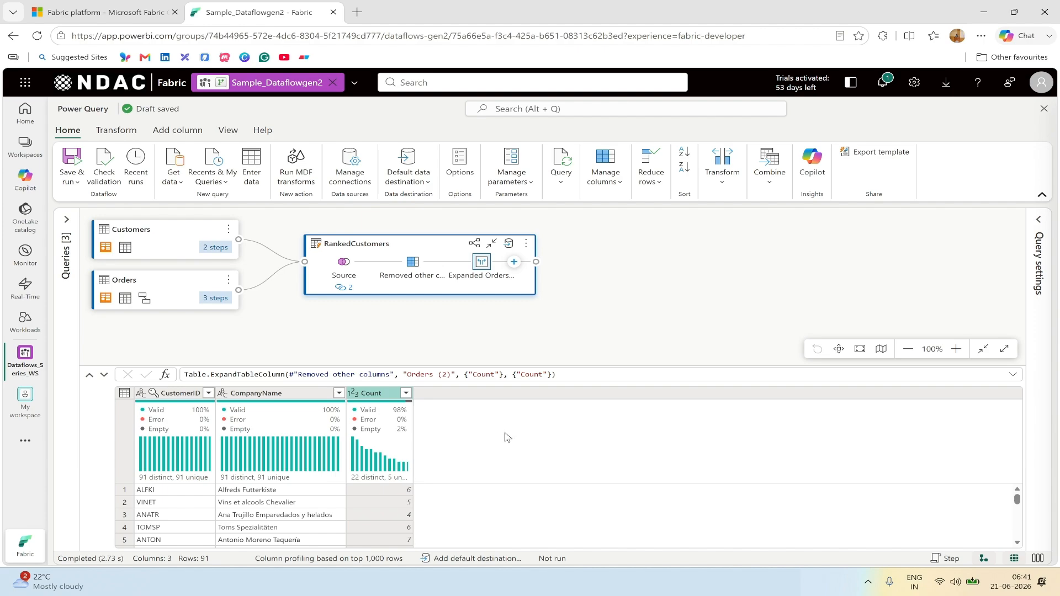
Step: Rename the Count column to 'Transctions Count' and show the applied steps
double_click(374, 396)
text(Transc)
text(tions)
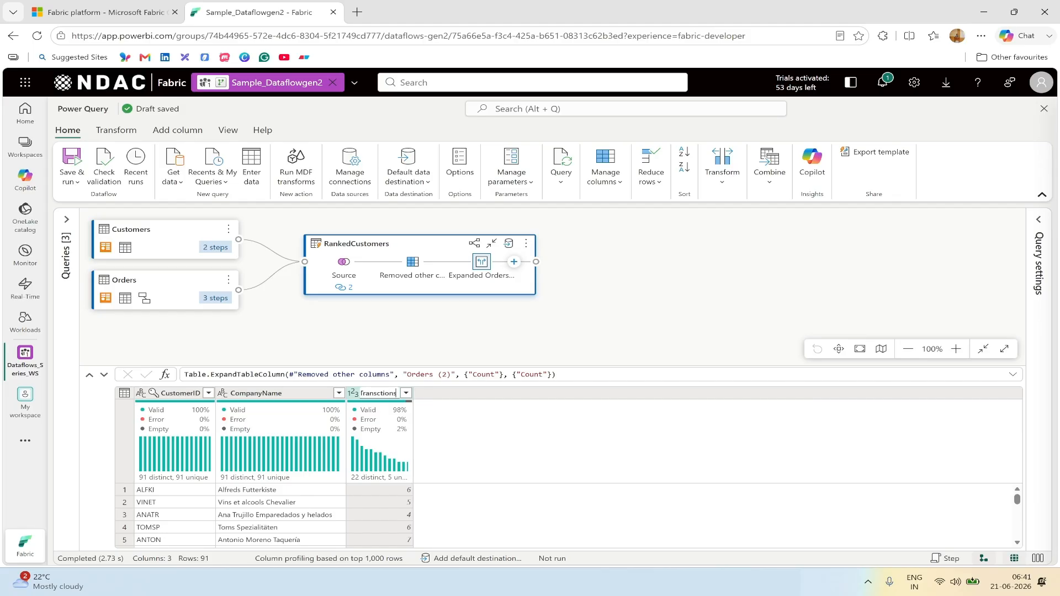
text( Count)
key(Return)
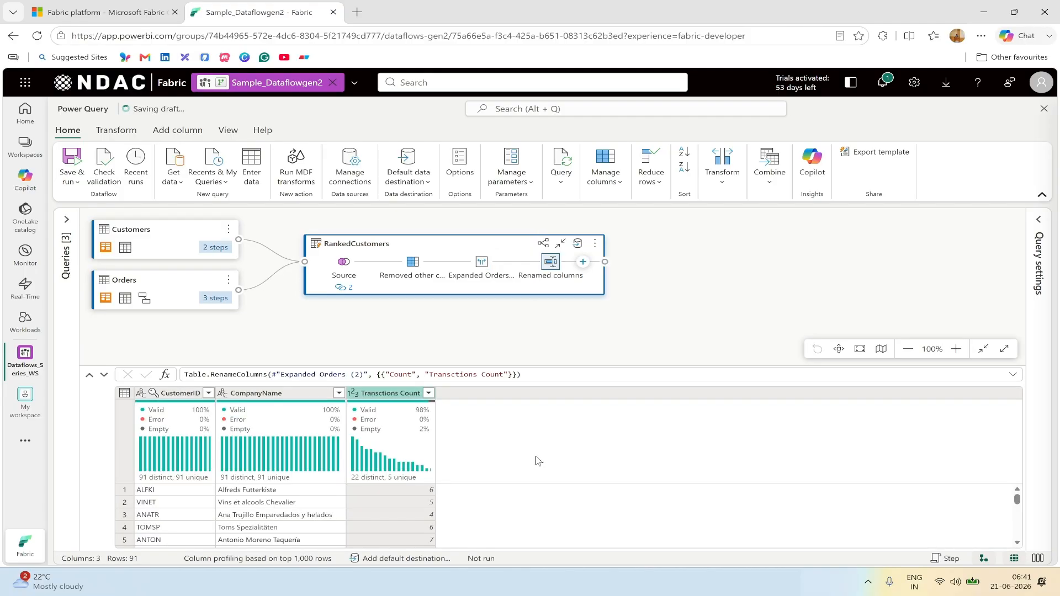
click(1040, 223)
mouse_move(985, 344)
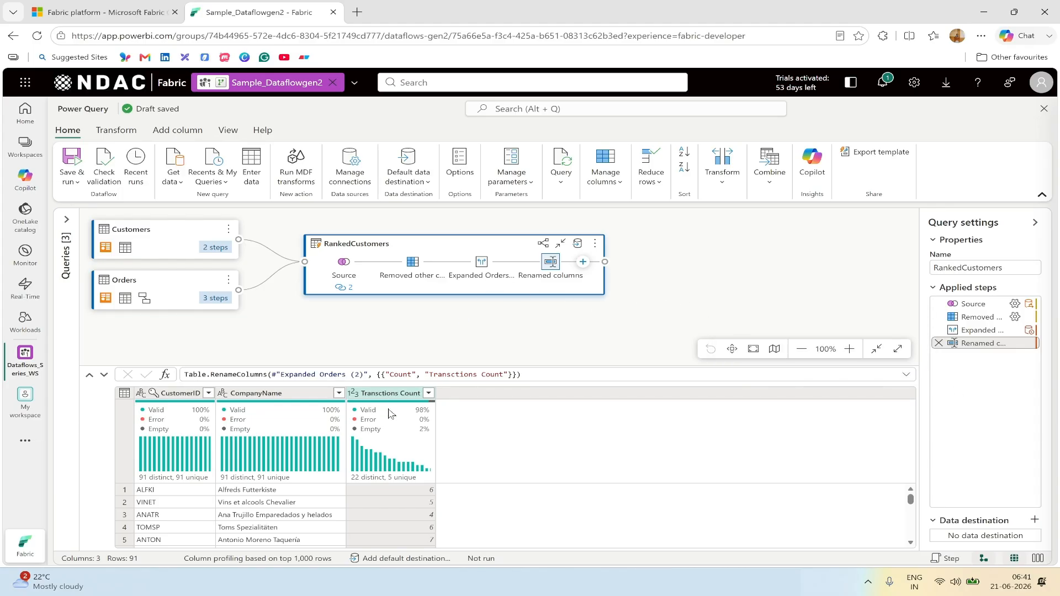
mouse_move(415, 424)
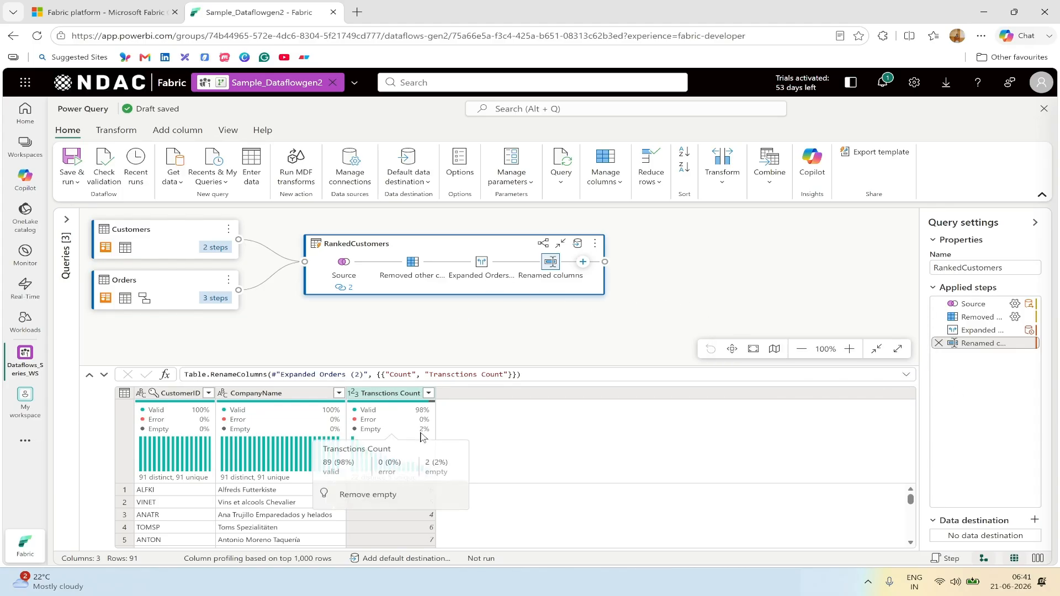
Step: Replace null values in Transctions Count with 0
right_click(403, 395)
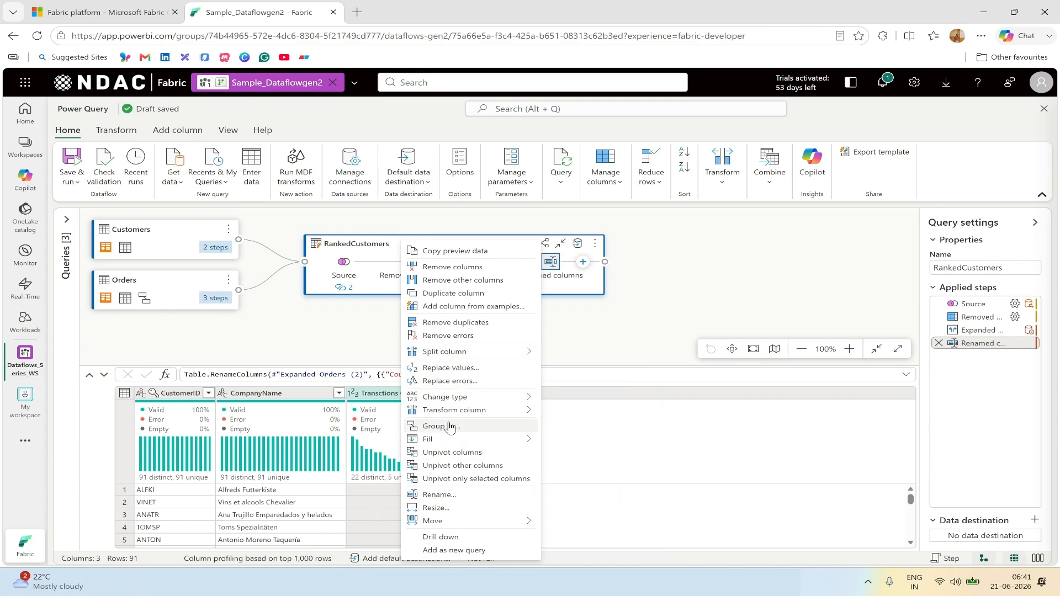
click(451, 368)
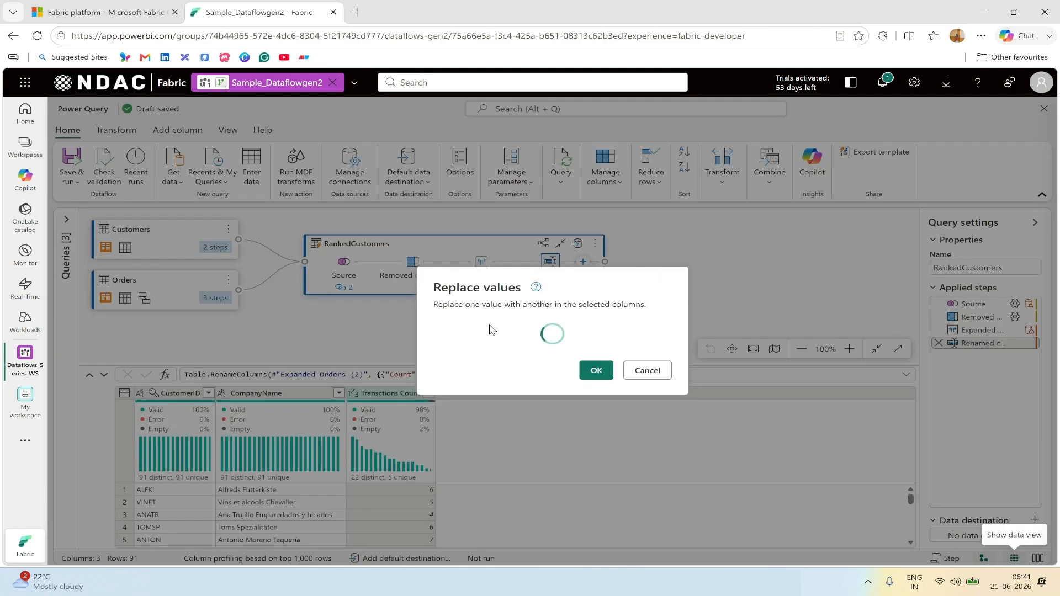
click(499, 354)
text(0)
click(595, 381)
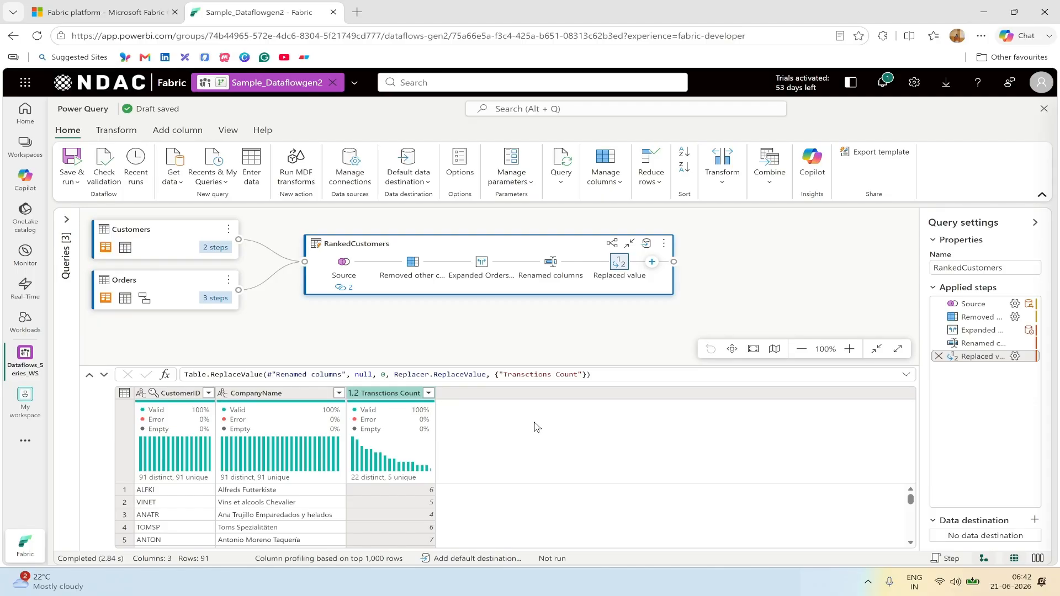
mouse_move(163, 421)
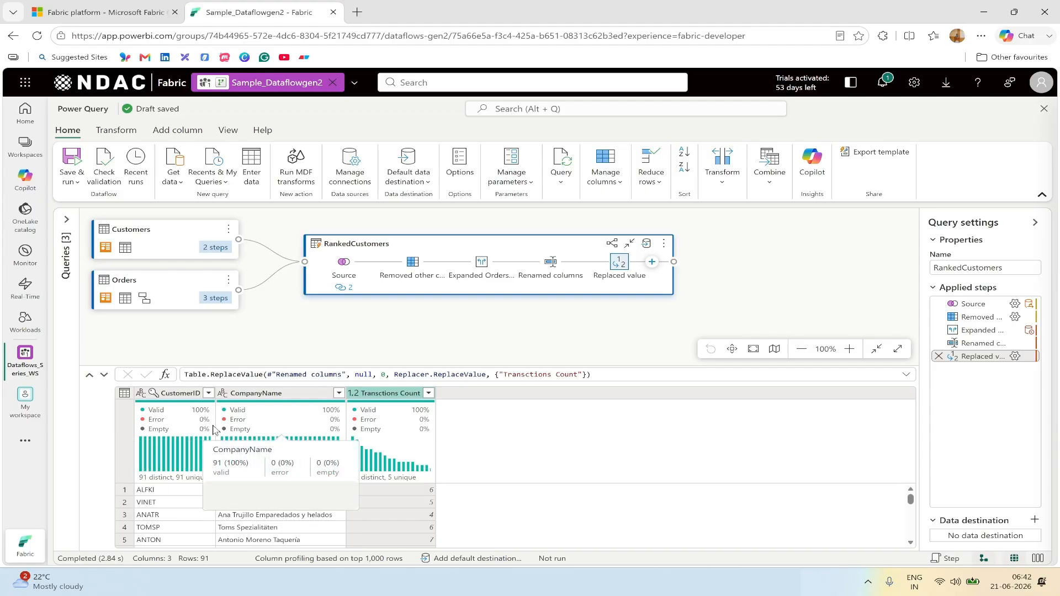
click(228, 134)
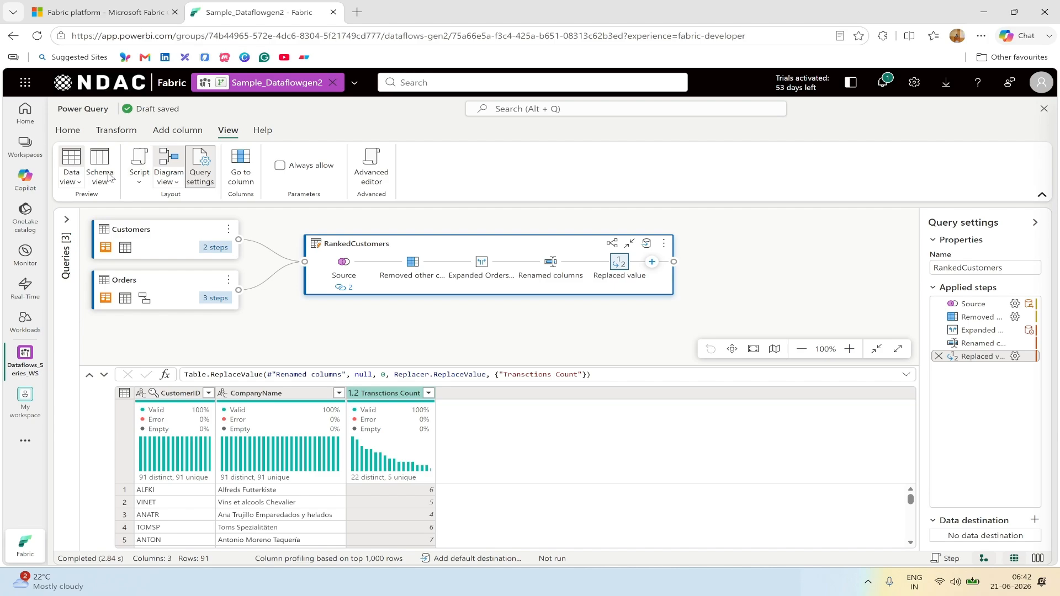
click(75, 183)
click(70, 234)
click(71, 217)
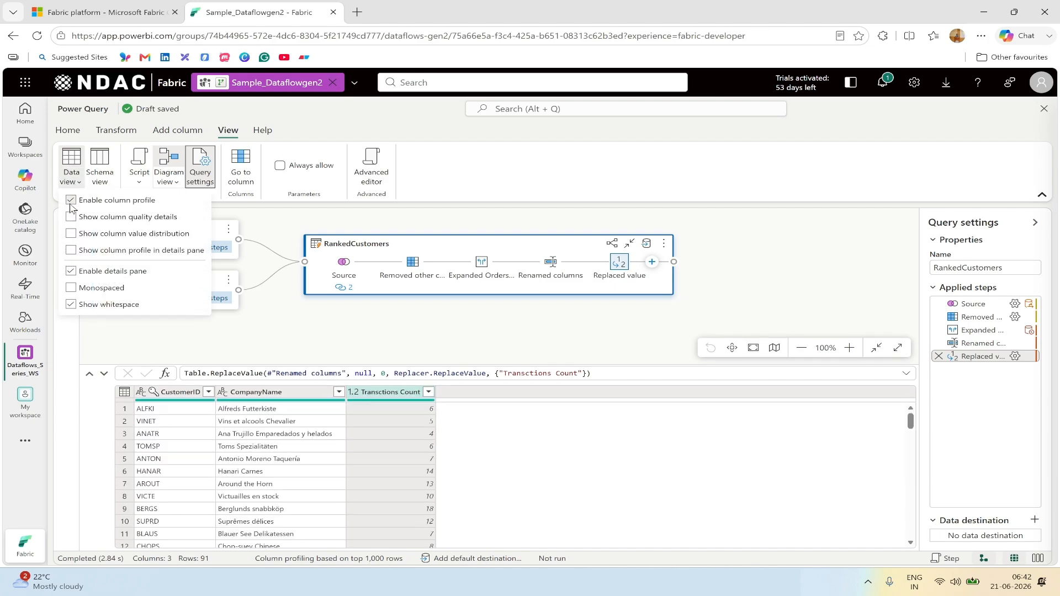
click(70, 199)
click(70, 201)
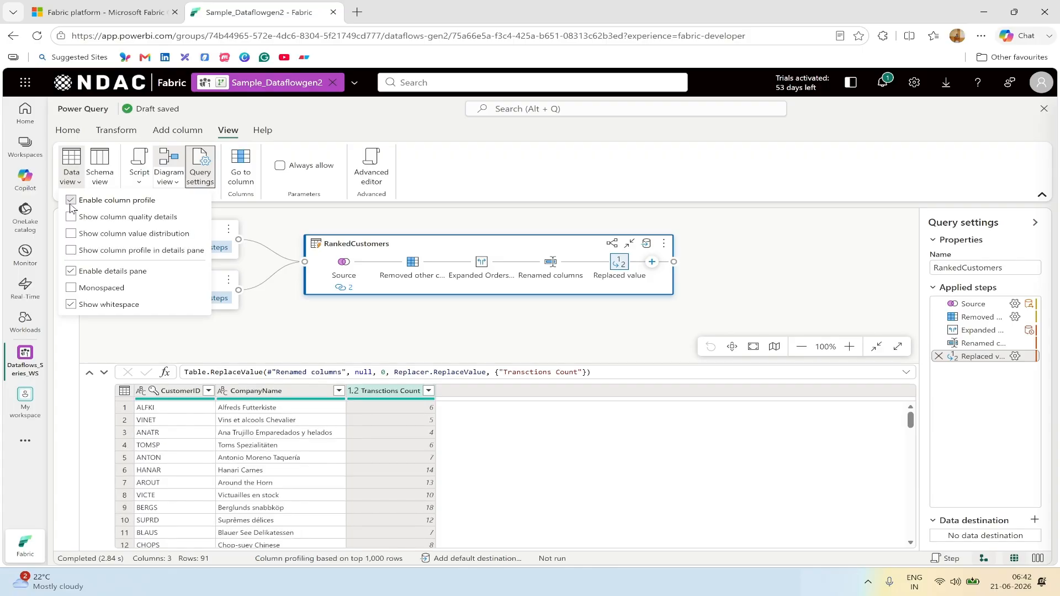
click(70, 217)
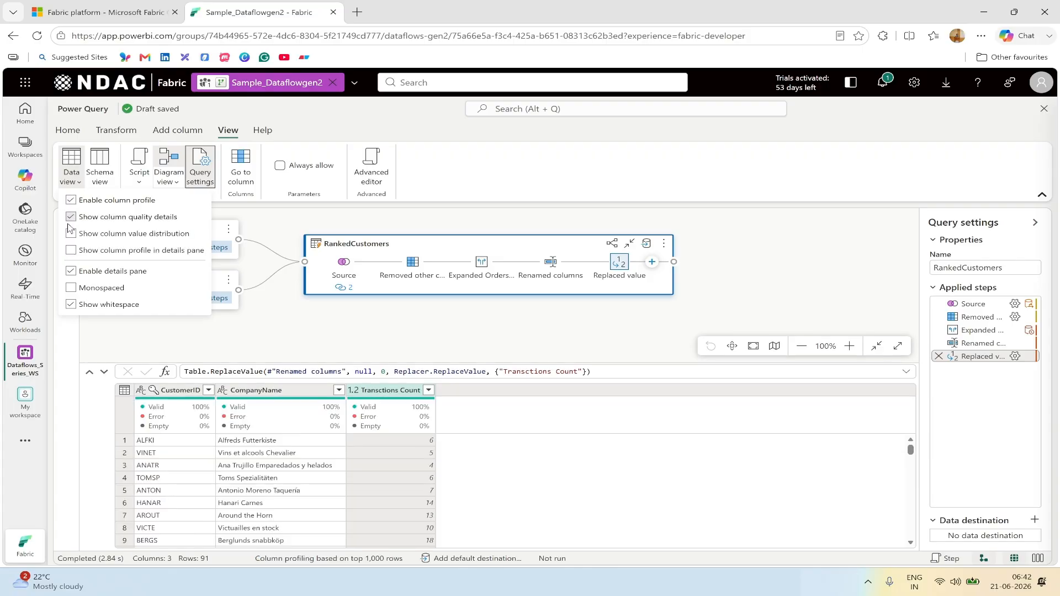
click(71, 234)
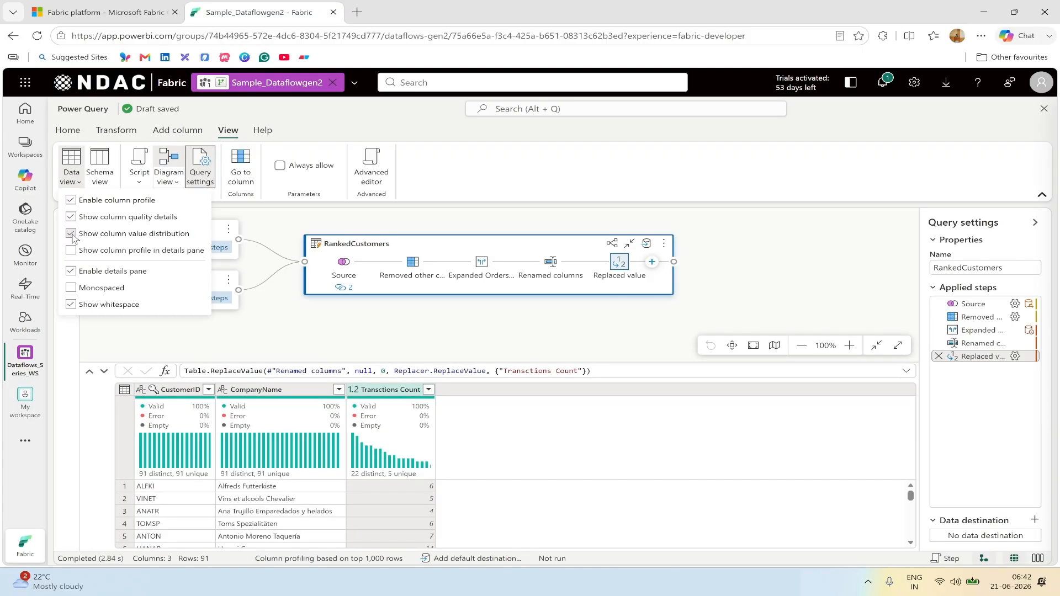
click(71, 234)
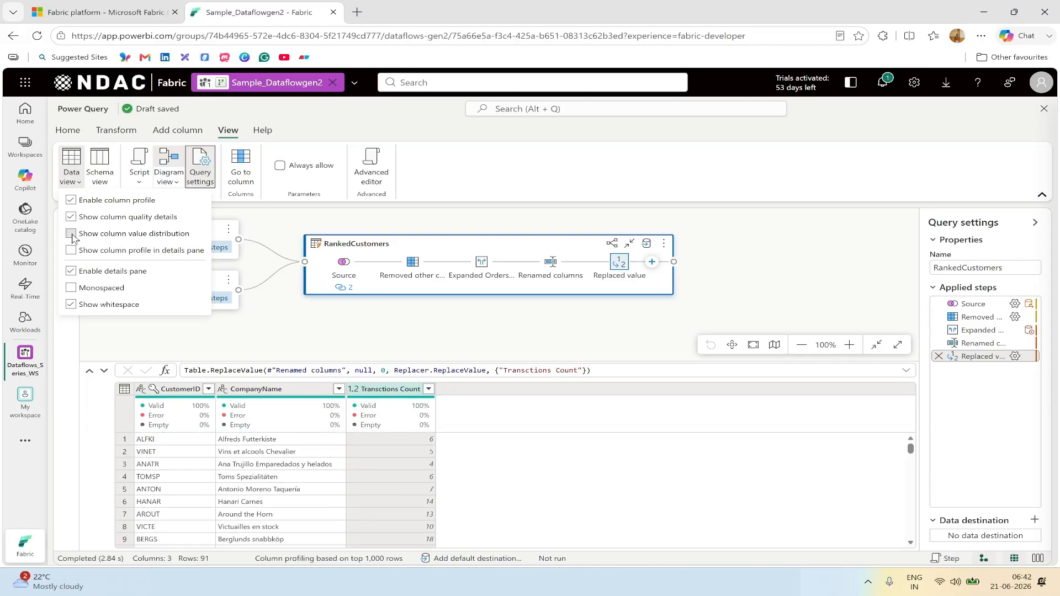
click(405, 339)
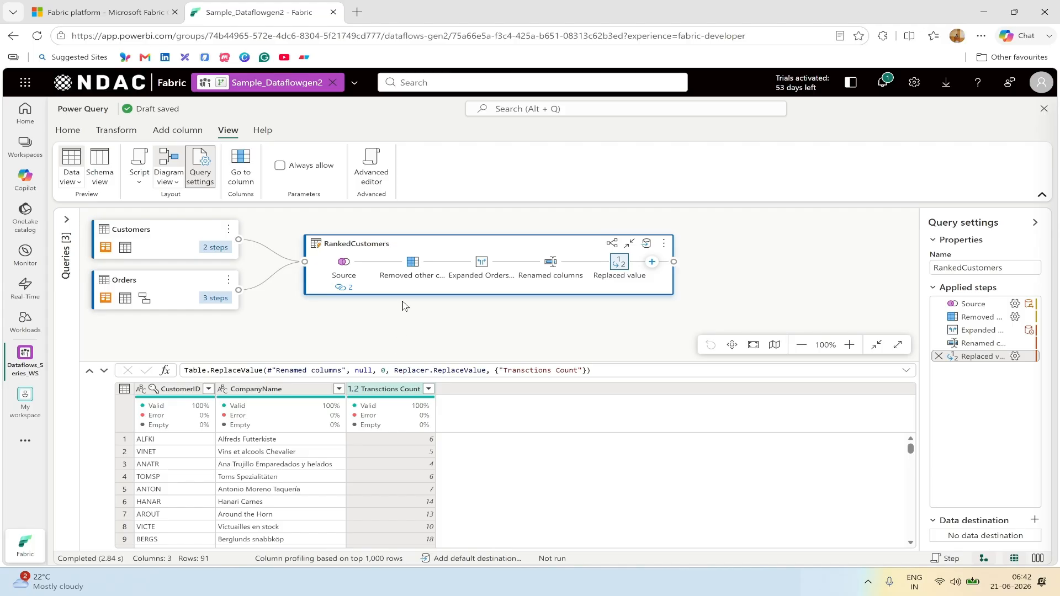
mouse_move(413, 269)
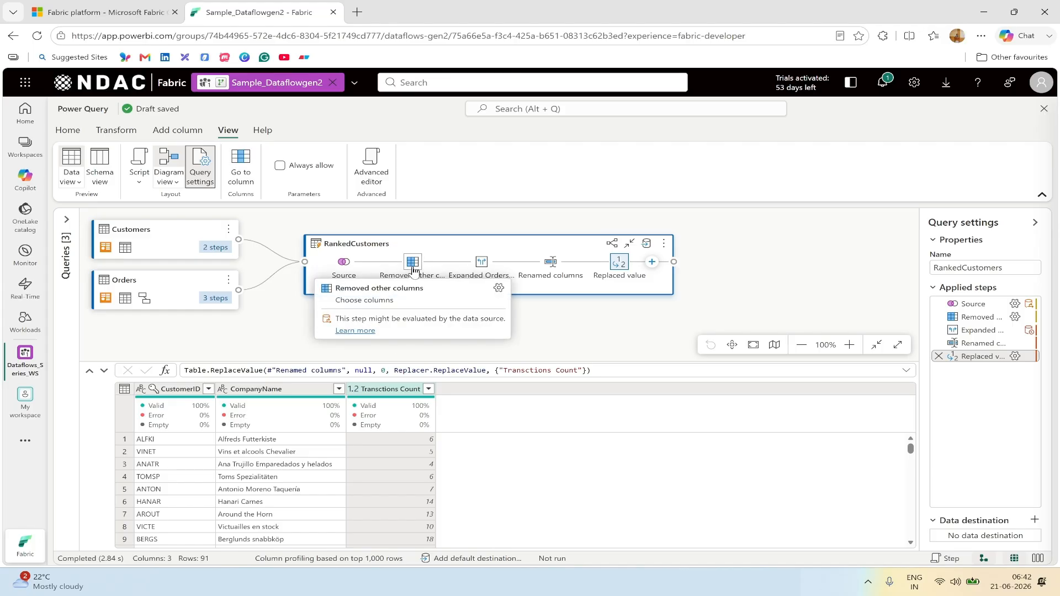
mouse_move(484, 269)
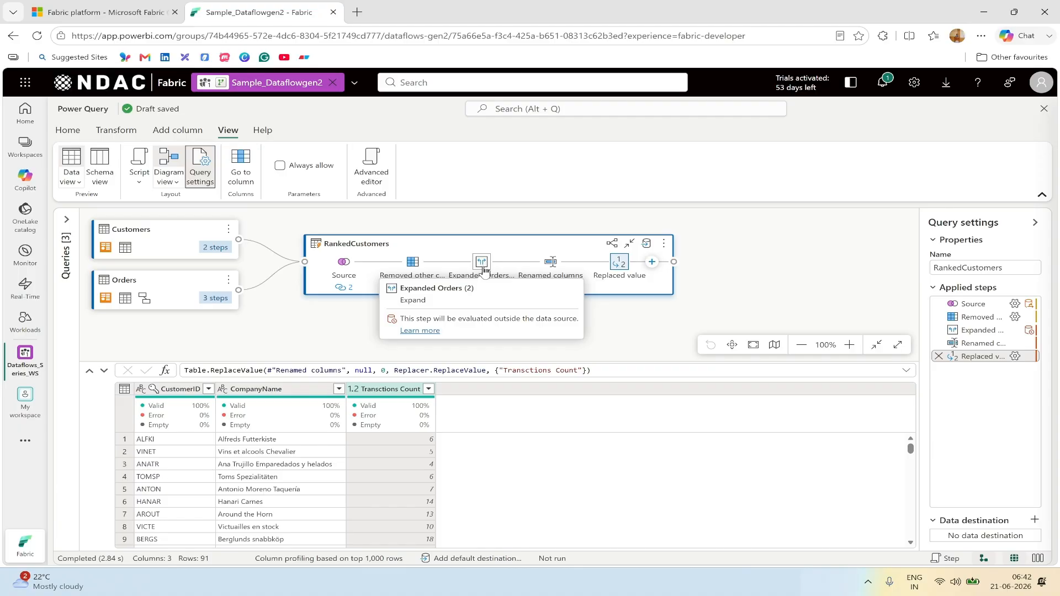
mouse_move(551, 268)
mouse_move(621, 267)
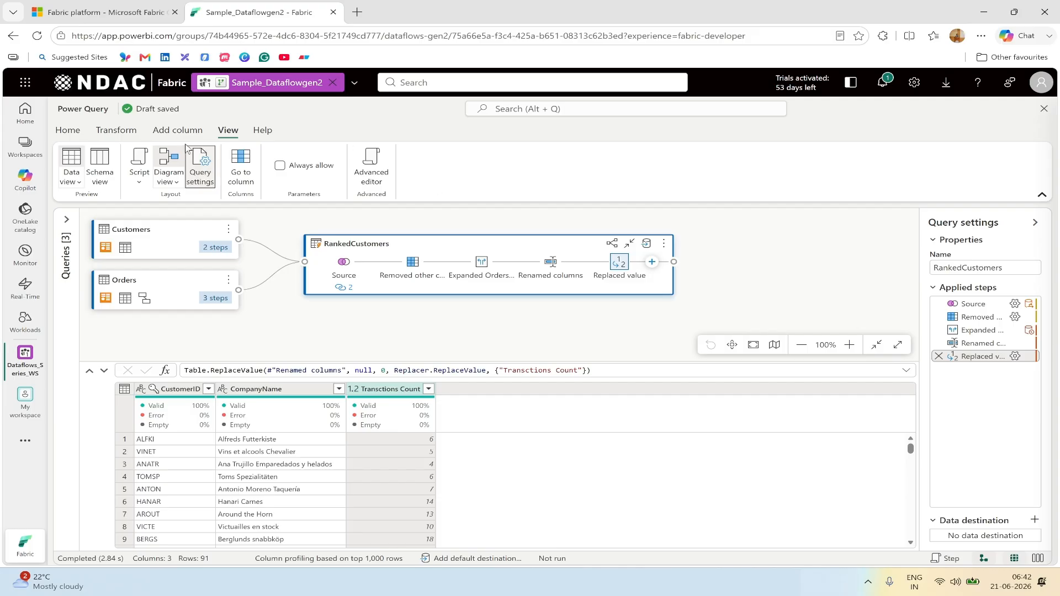
Step: Add a Rank column ranking customers by Transctions Count from high to low
click(157, 134)
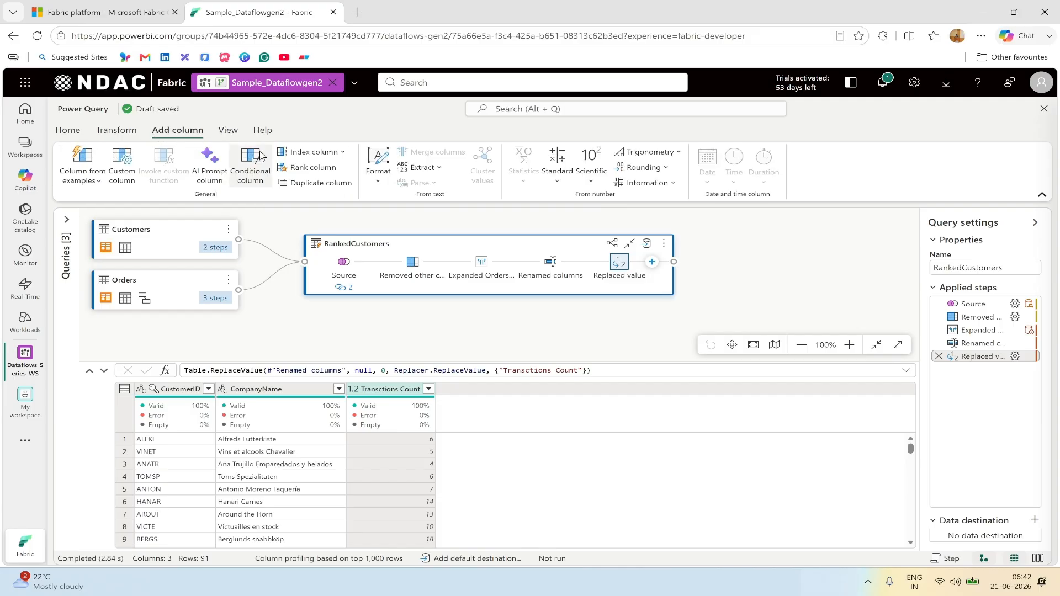
click(312, 171)
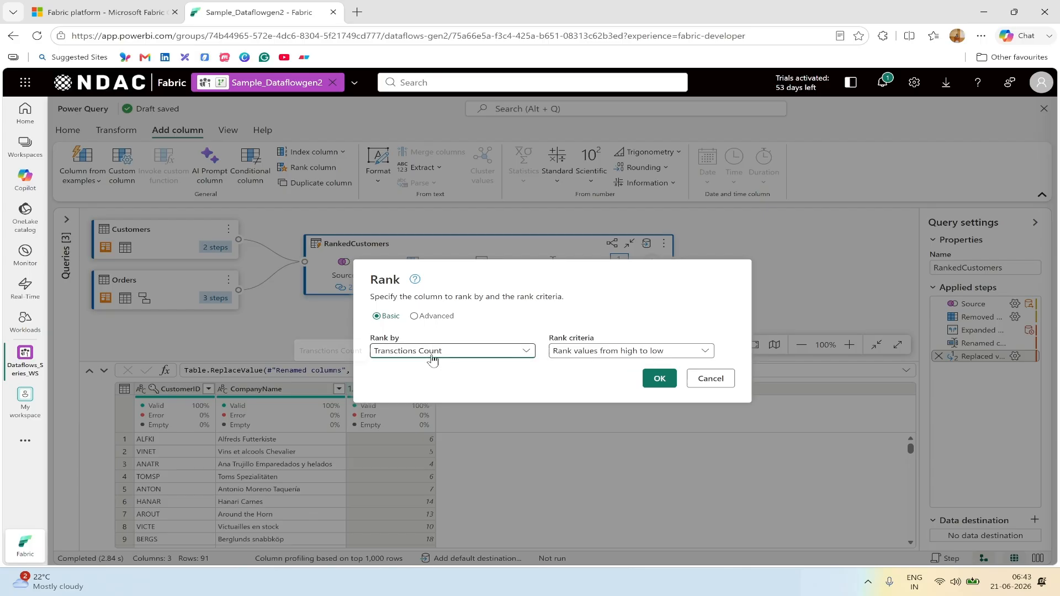
click(660, 379)
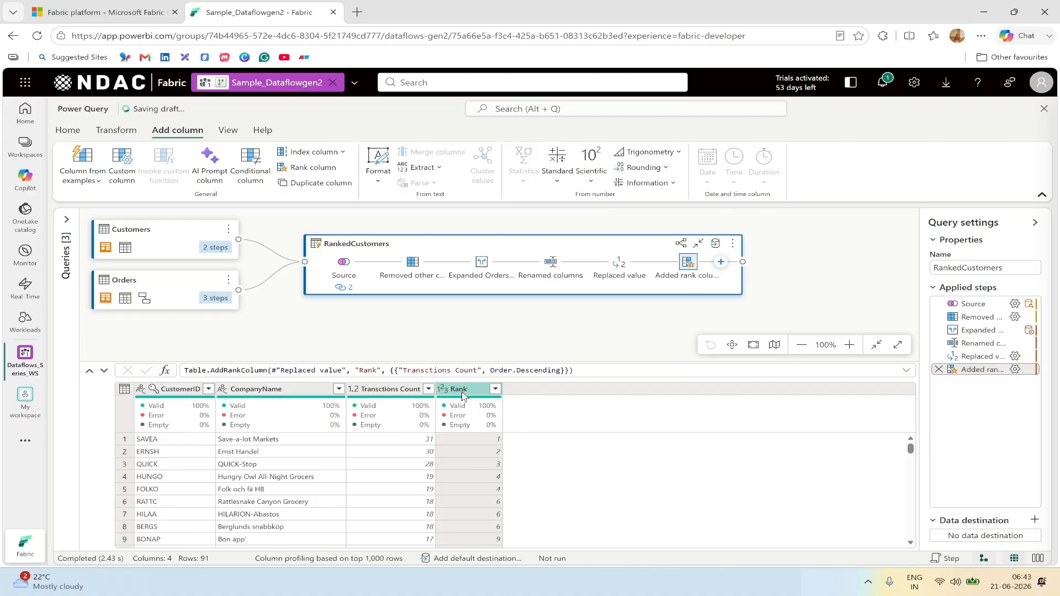
Step: Rename the rank column to CustRank and Transctions Count to TransctionsCount
double_click(461, 390)
text(Cust)
key(Return)
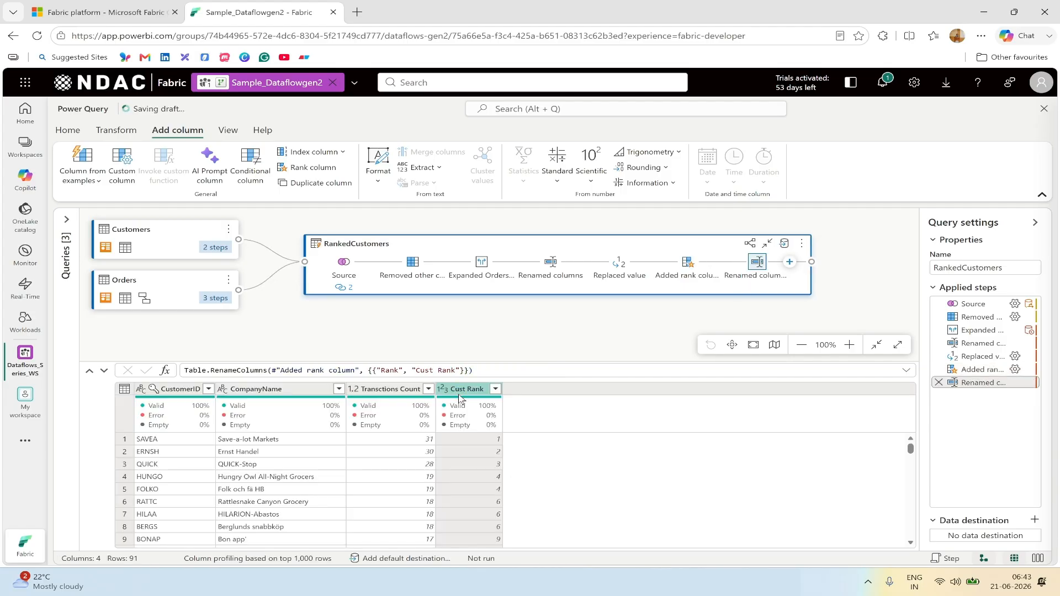
double_click(398, 389)
key(BackSpace)
key(Return)
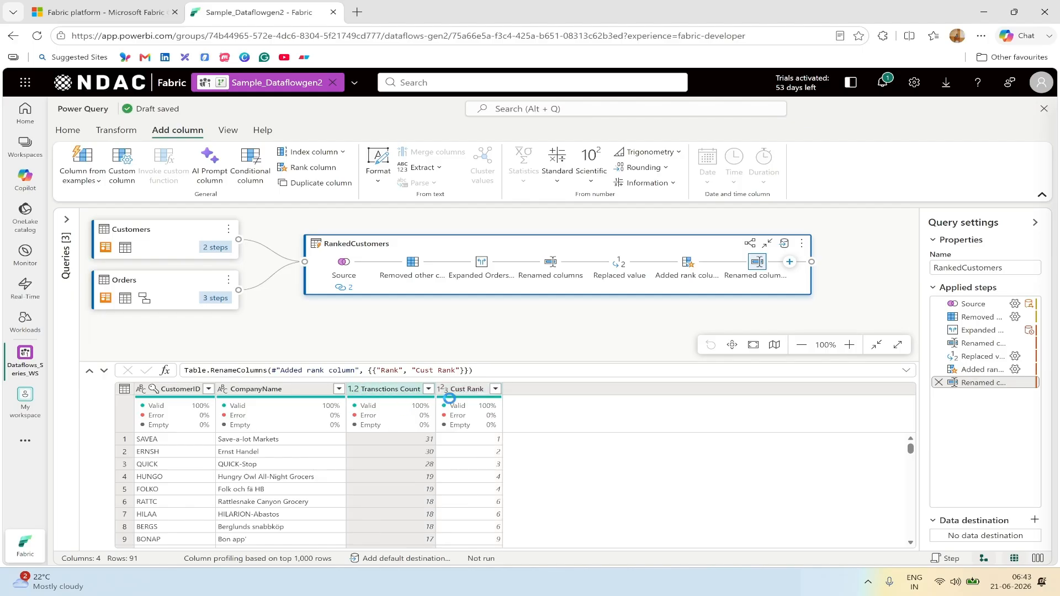
click(465, 394)
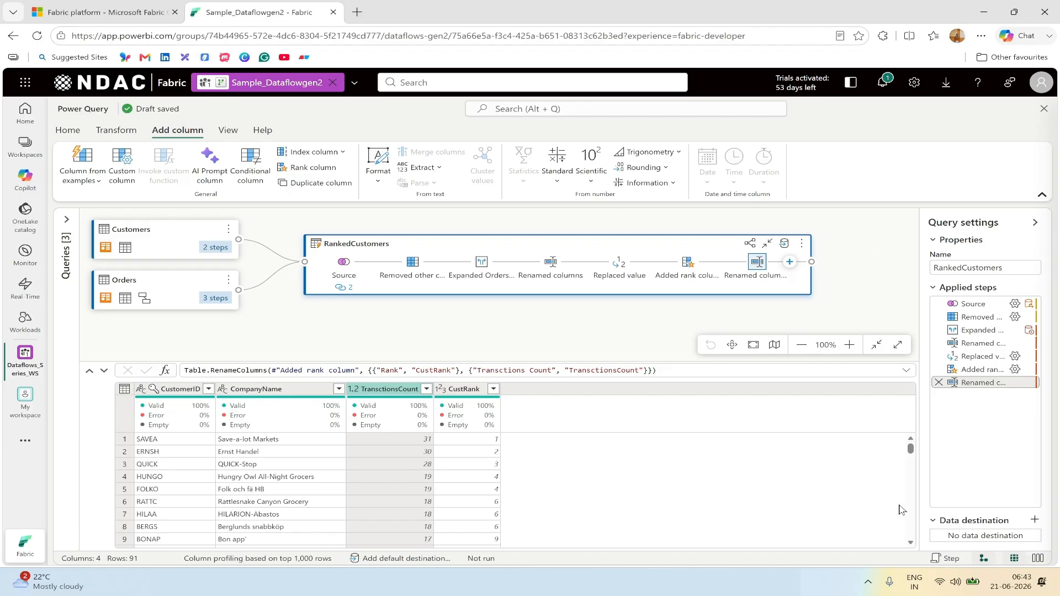
drag(900, 504, 1044, 549)
Step: Inspect the Default data destination options under Home, then close them
click(69, 133)
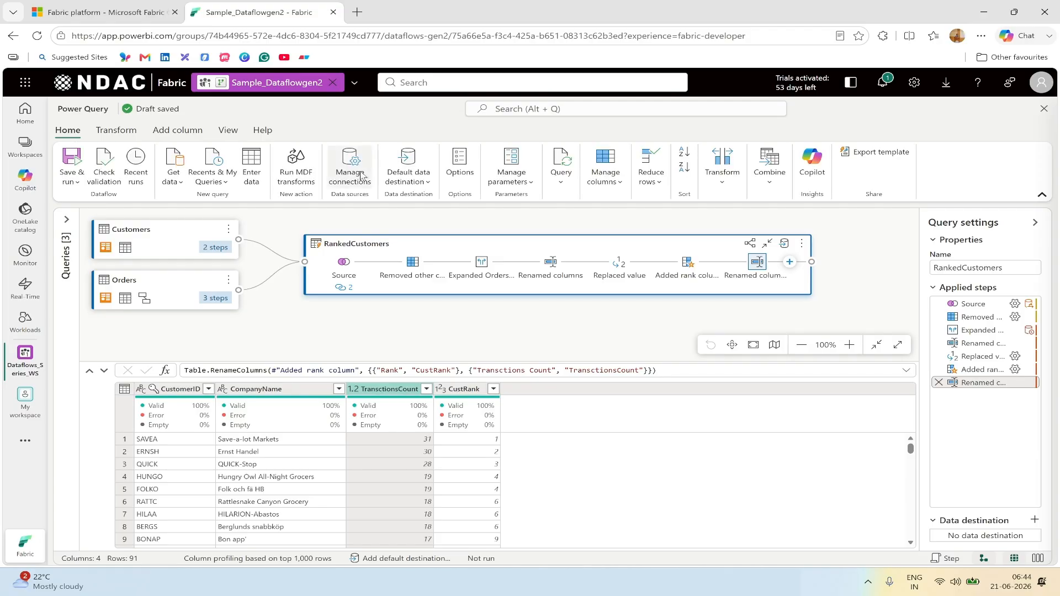
click(428, 182)
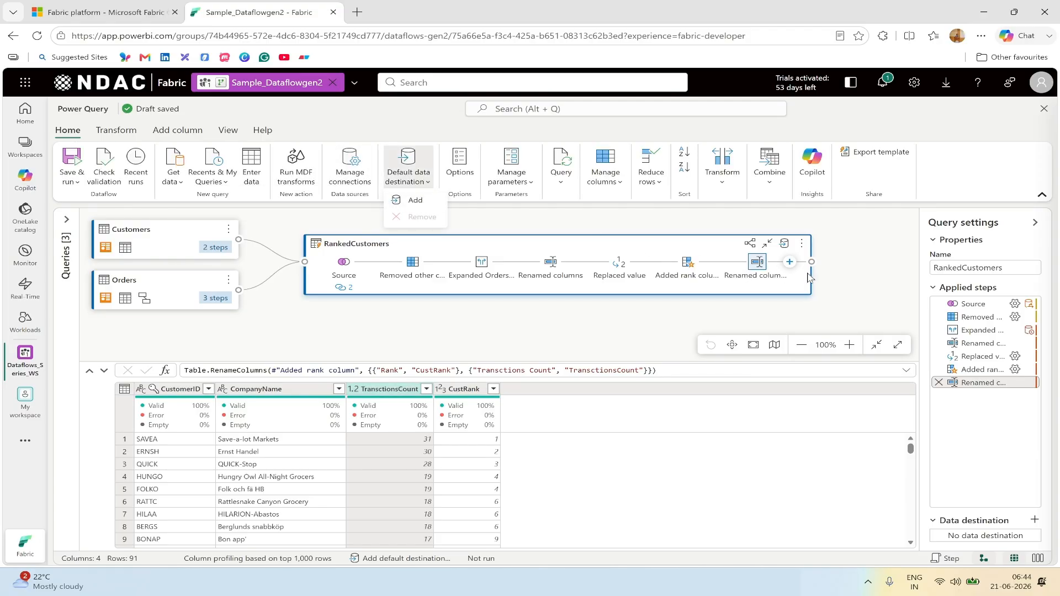
click(854, 282)
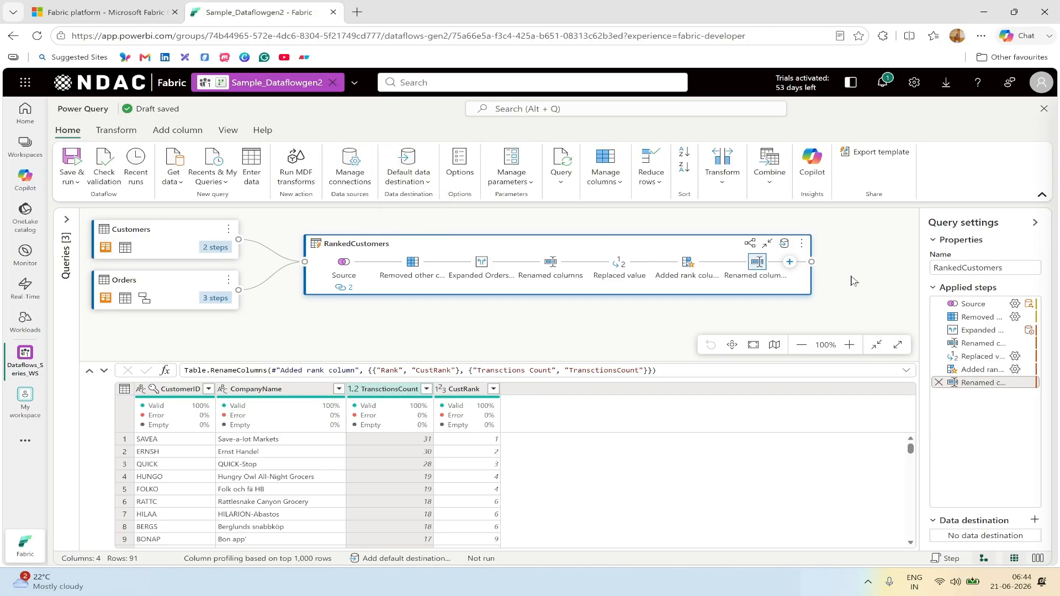
Step: Review the query's possible data destinations, then bring up the workspace navigation panel
click(1035, 521)
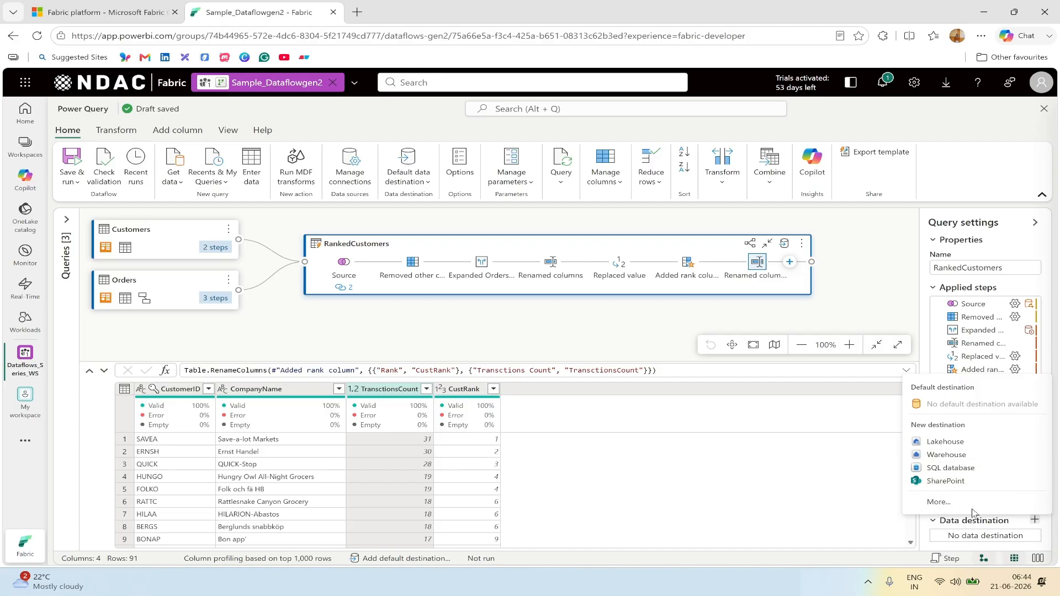
click(855, 298)
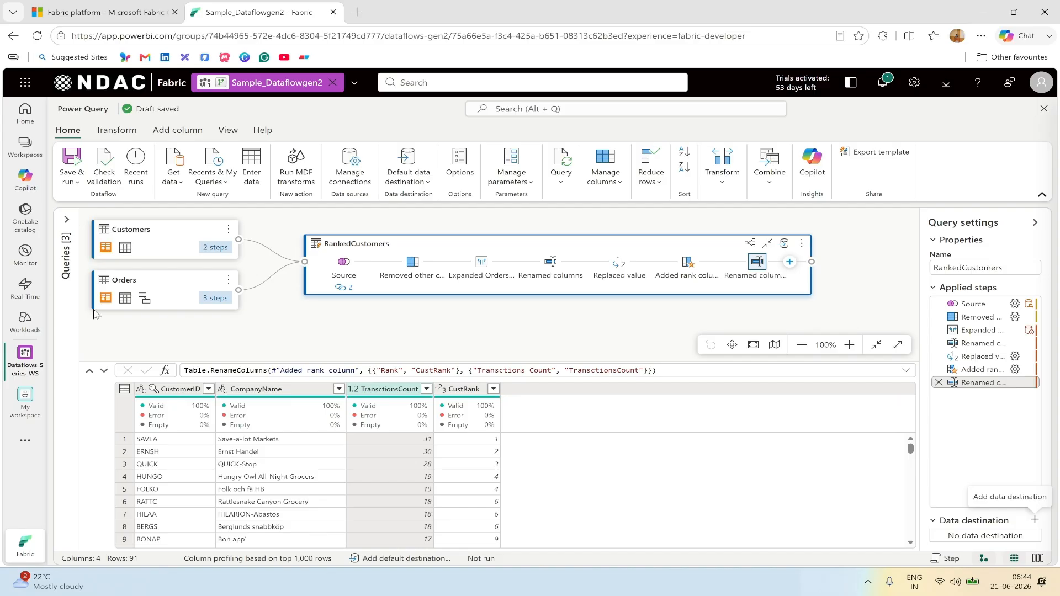
click(30, 361)
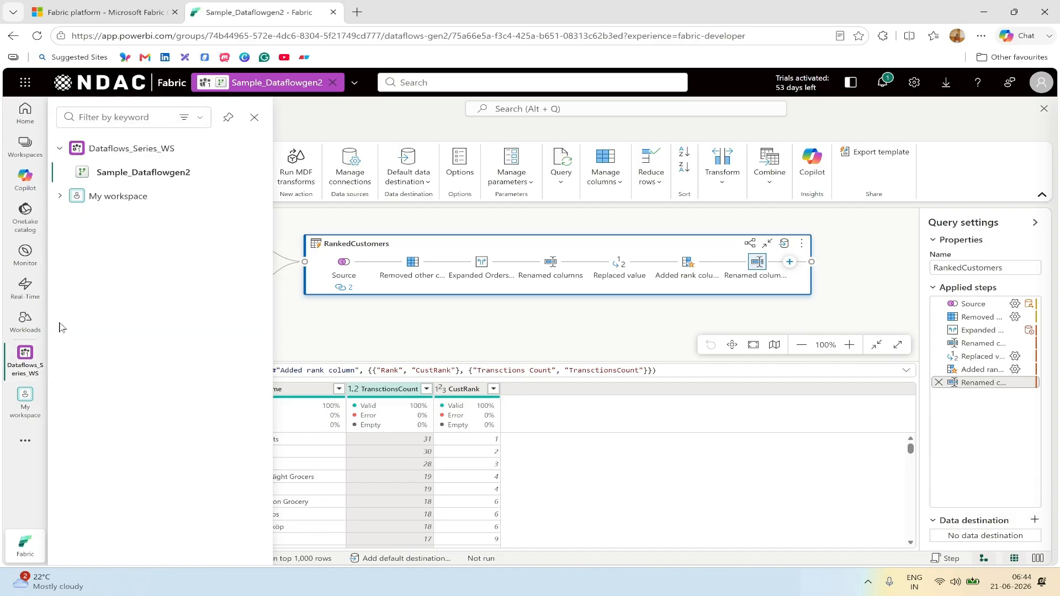
Step: Start a new Lakehouse item in the Dataflows_Series_WS workspace
click(138, 156)
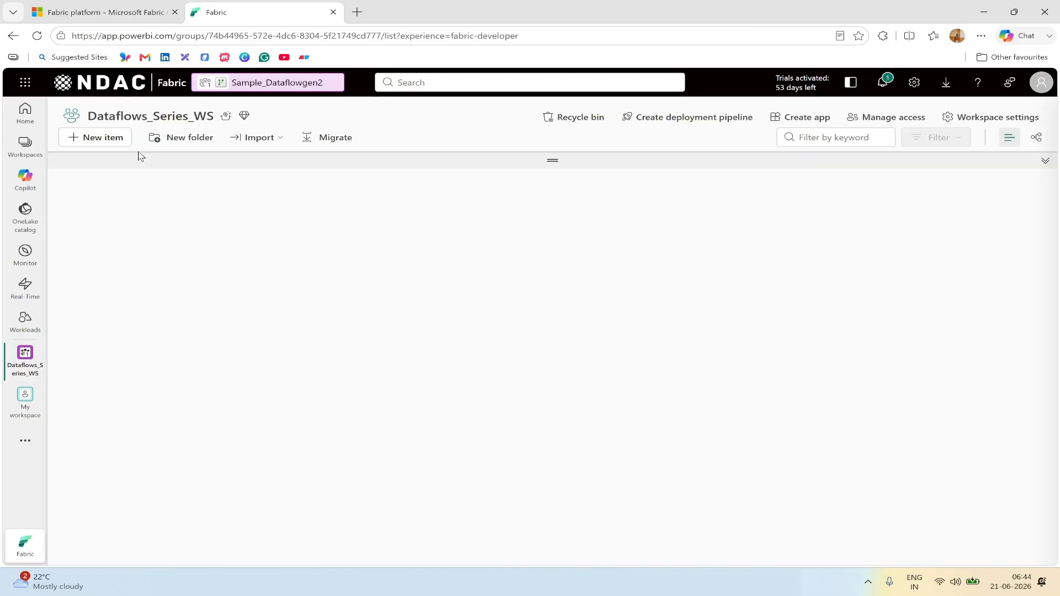
click(112, 139)
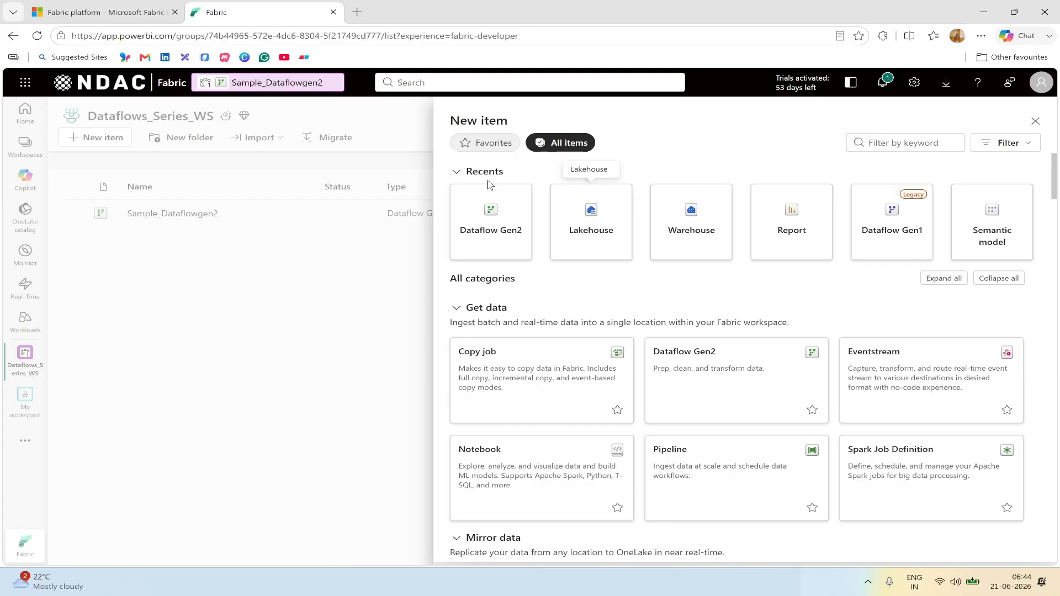
click(592, 241)
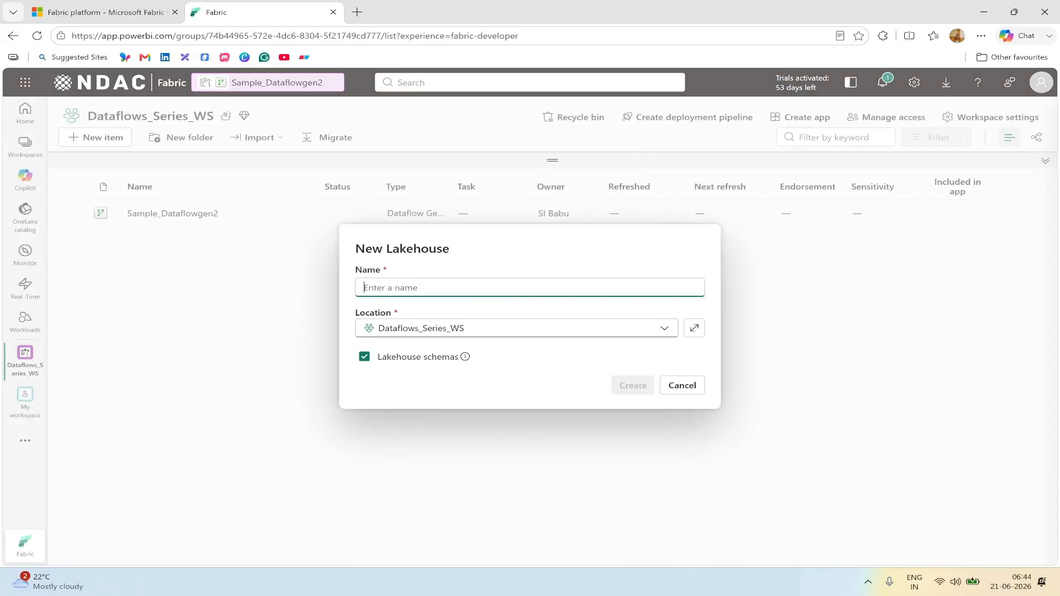
Step: Name the lakehouse sampleDF_LH, create it, and go back to the Sample_Dataflowgen2 editor
text(sample_LH)
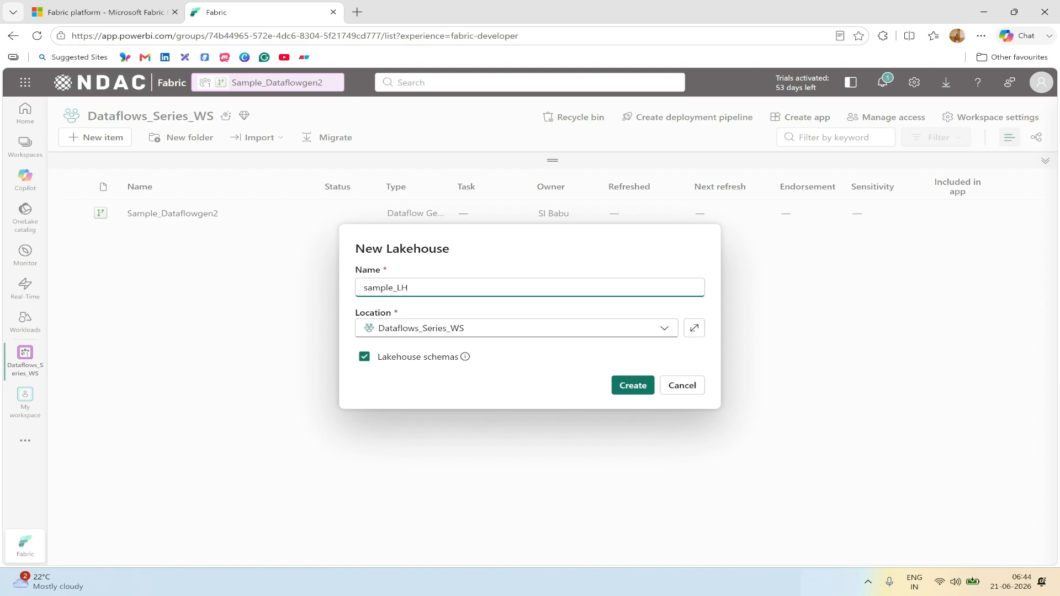
text(Df)
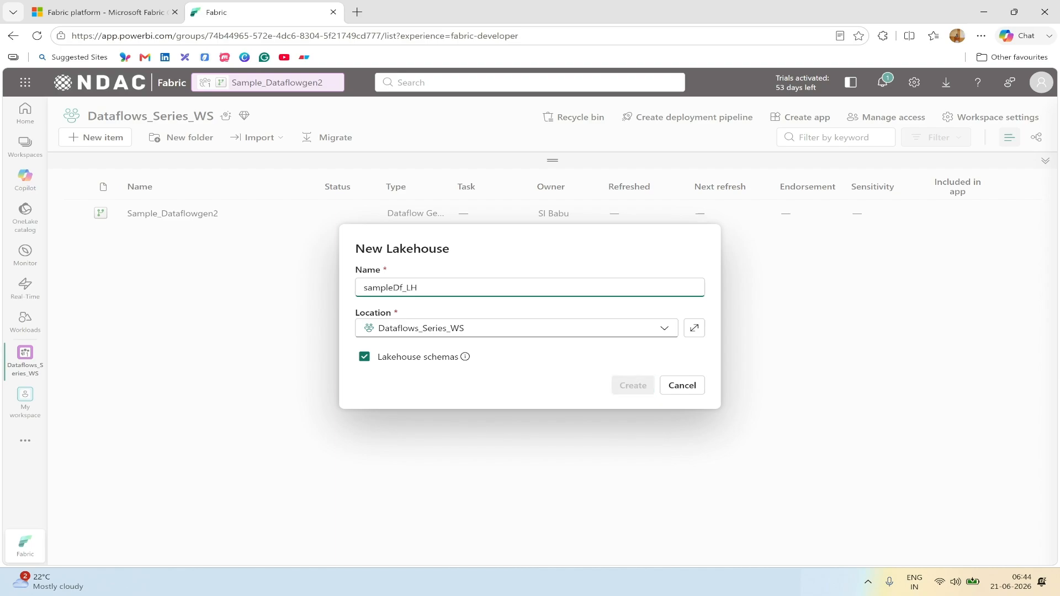
key(BackSpace)
text(F)
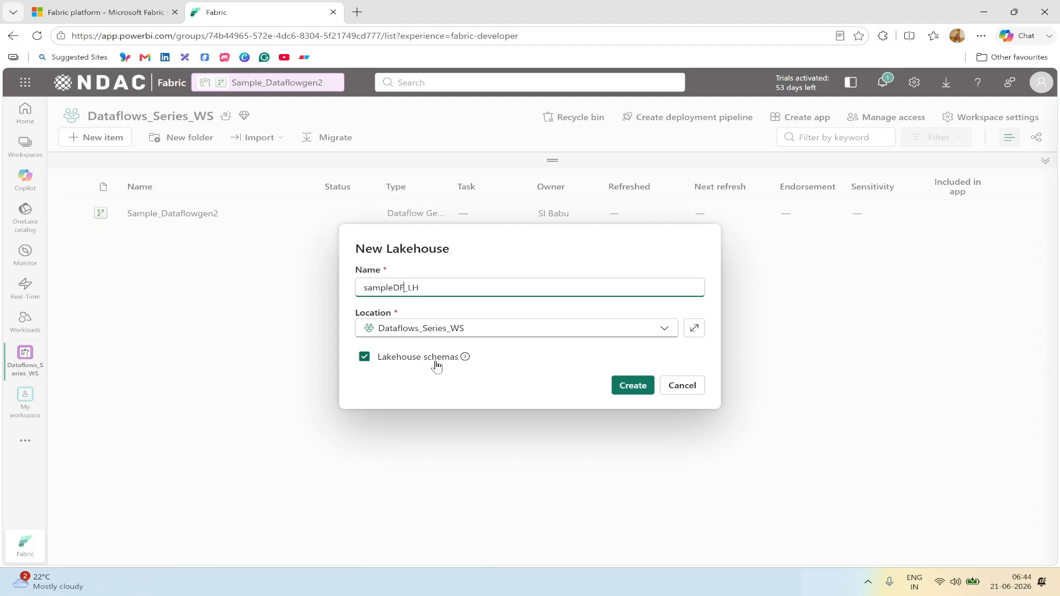
click(643, 385)
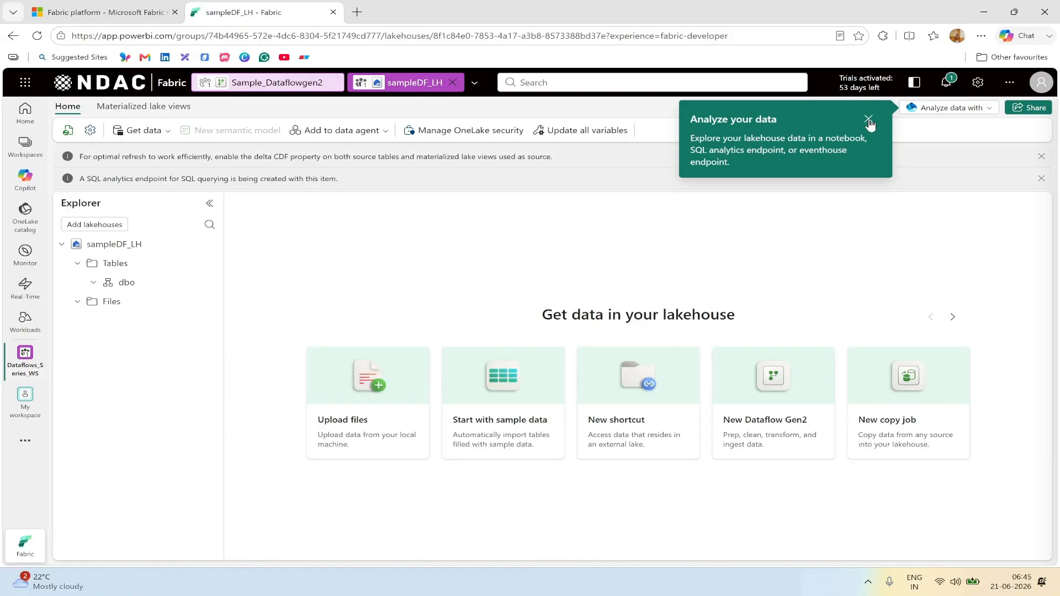
click(868, 120)
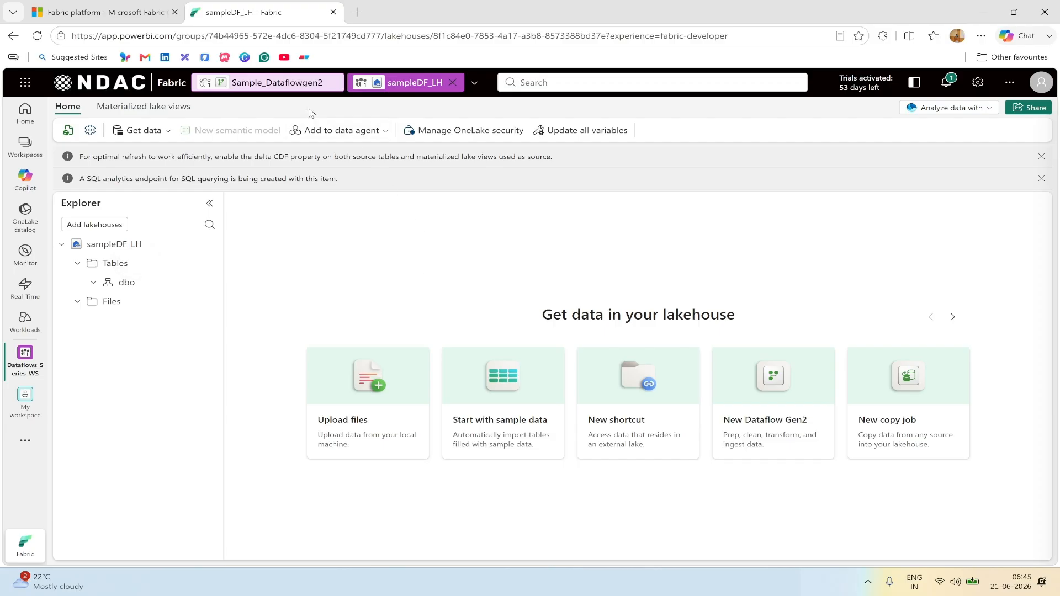
click(292, 89)
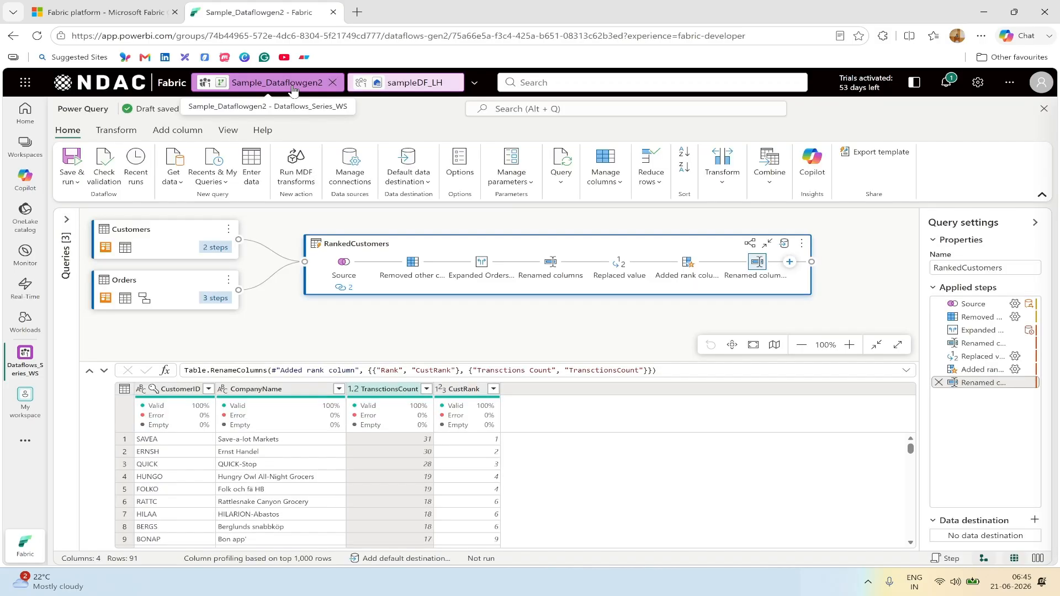
Step: Choose Lakehouse as the data destination for the RankedCustomers query
click(1034, 522)
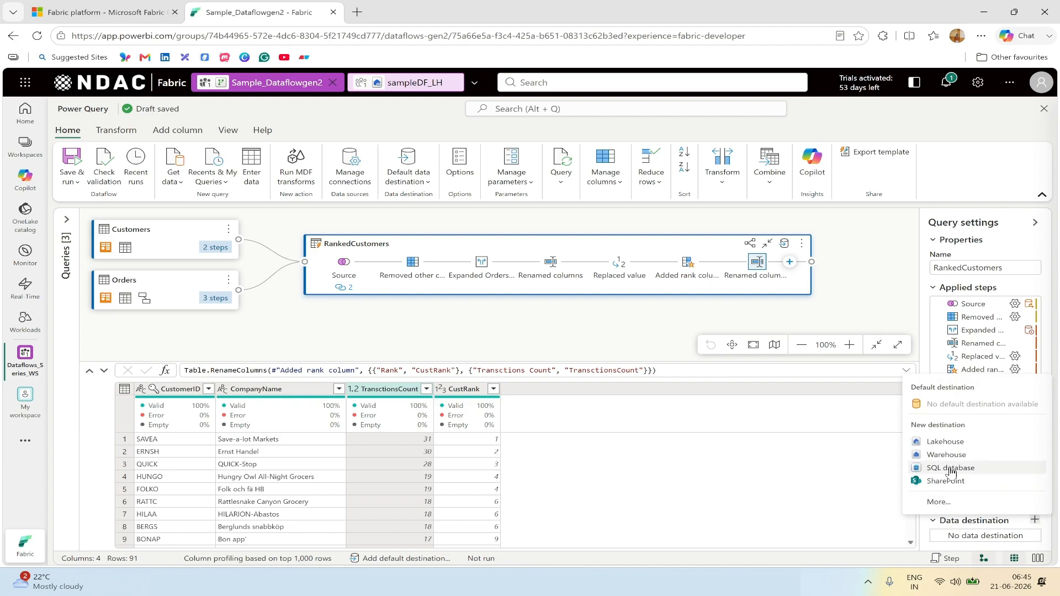
click(952, 506)
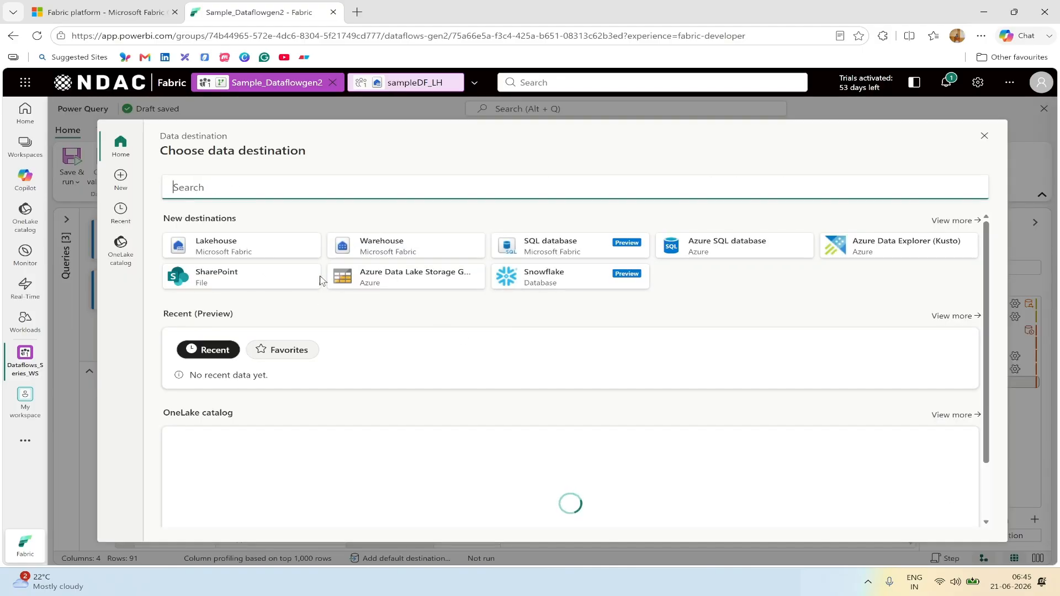
click(236, 248)
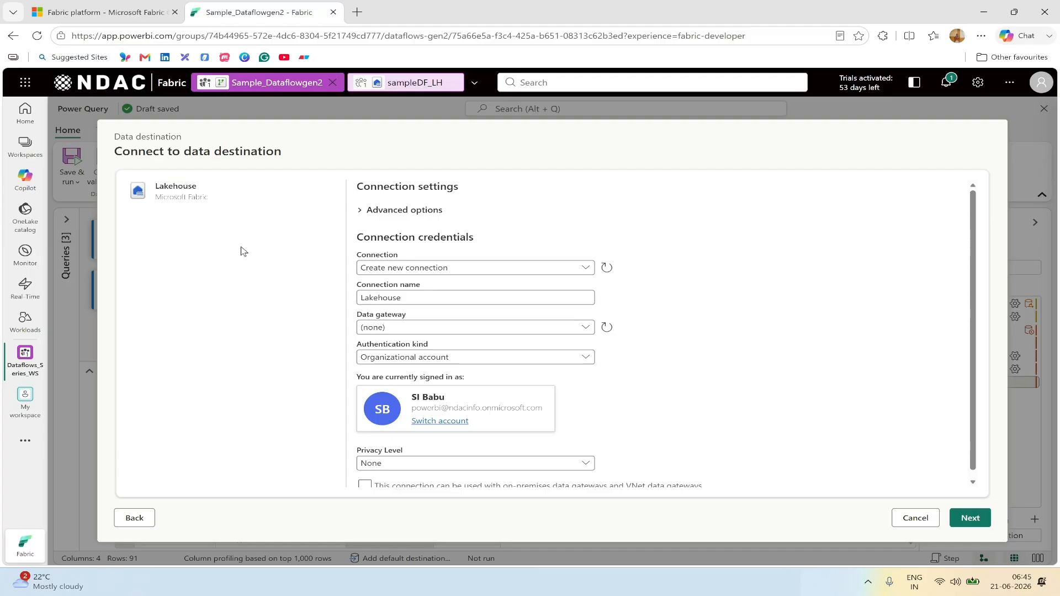
Step: Set the Lakehouse connection's privacy level to Organizational and create the connection
scroll(761, 298, down, 1)
scroll(761, 298, up, 1)
scroll(364, 458, down, 1)
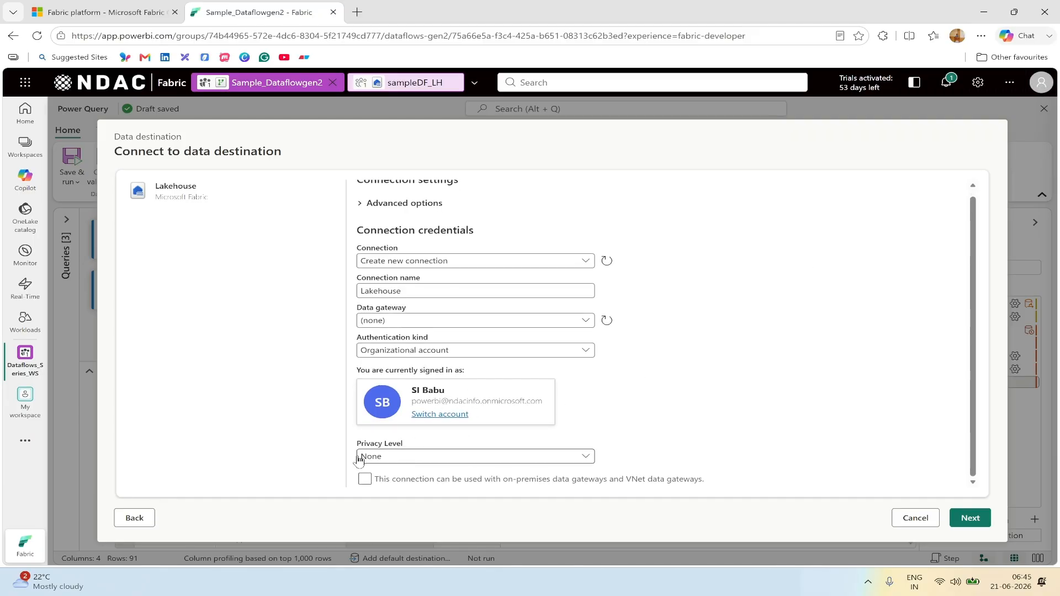
click(404, 457)
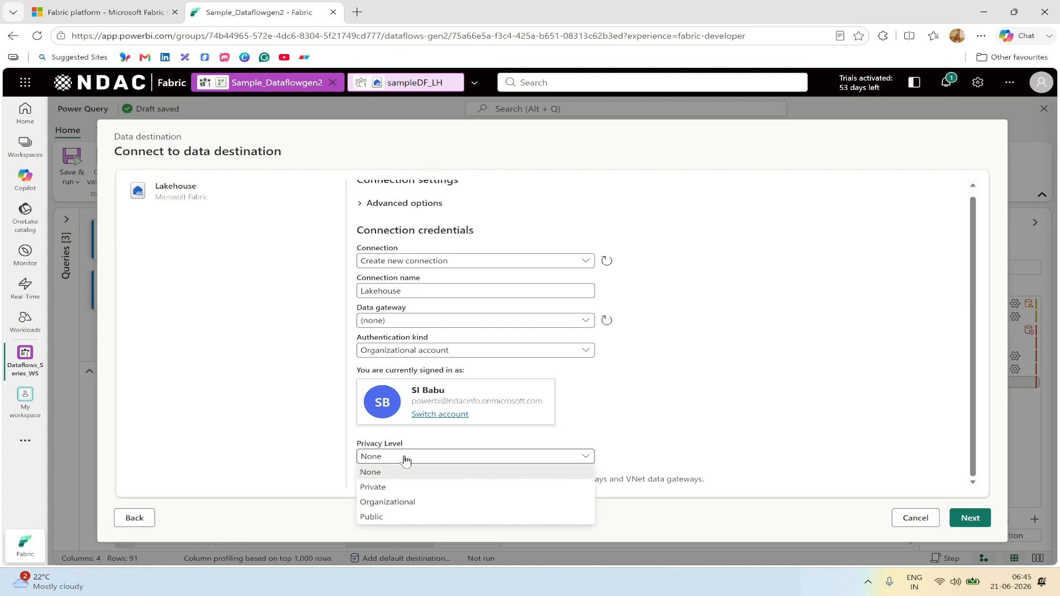
click(407, 502)
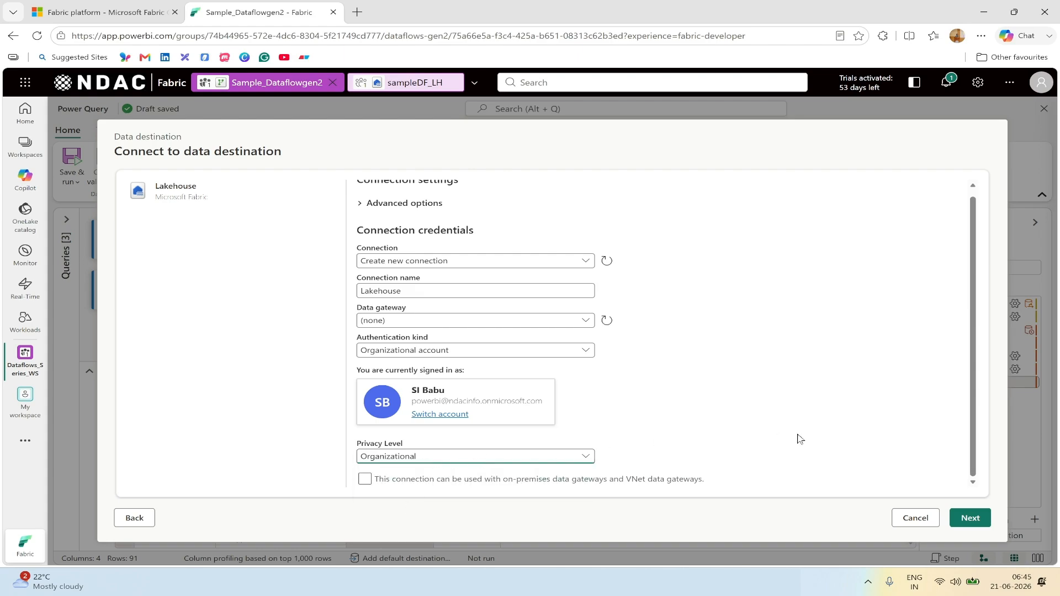
click(976, 521)
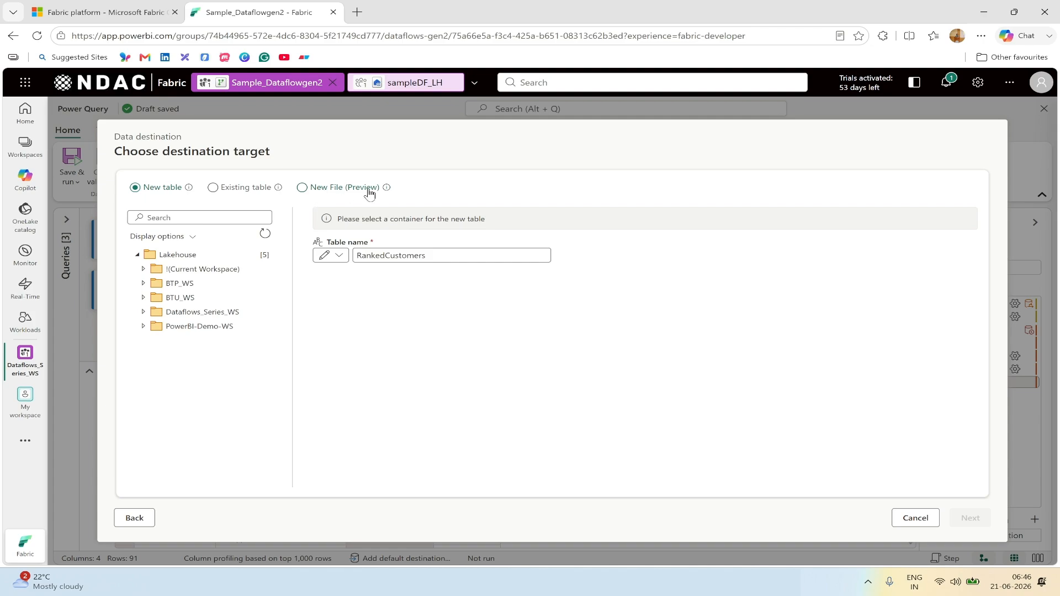
Step: Place the new RankedCustomers table in dbo under Dataflows_Series_WS > sampleDF_LH and continue
mouse_move(389, 192)
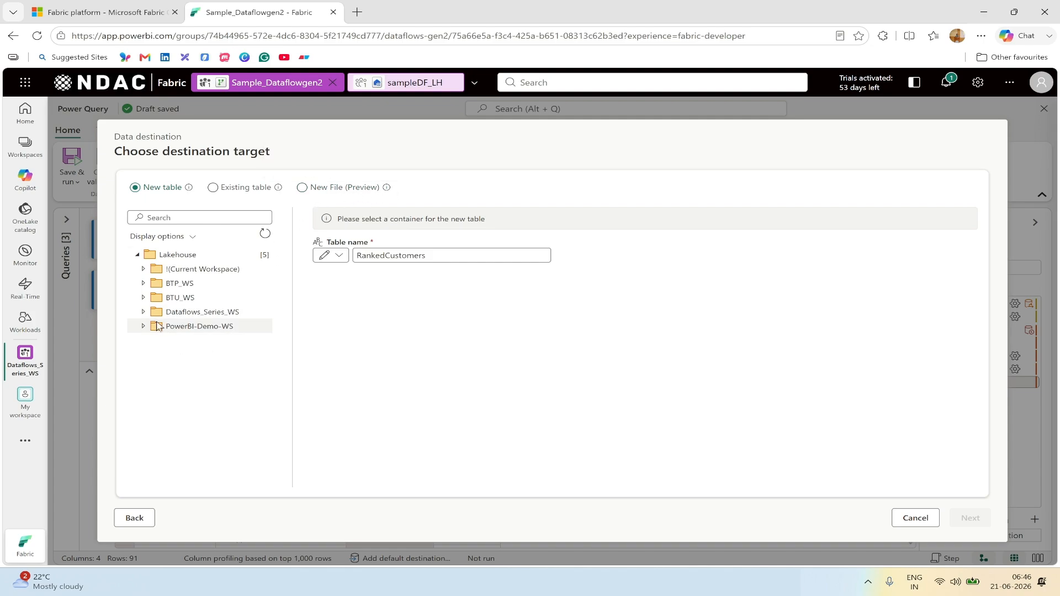
click(143, 313)
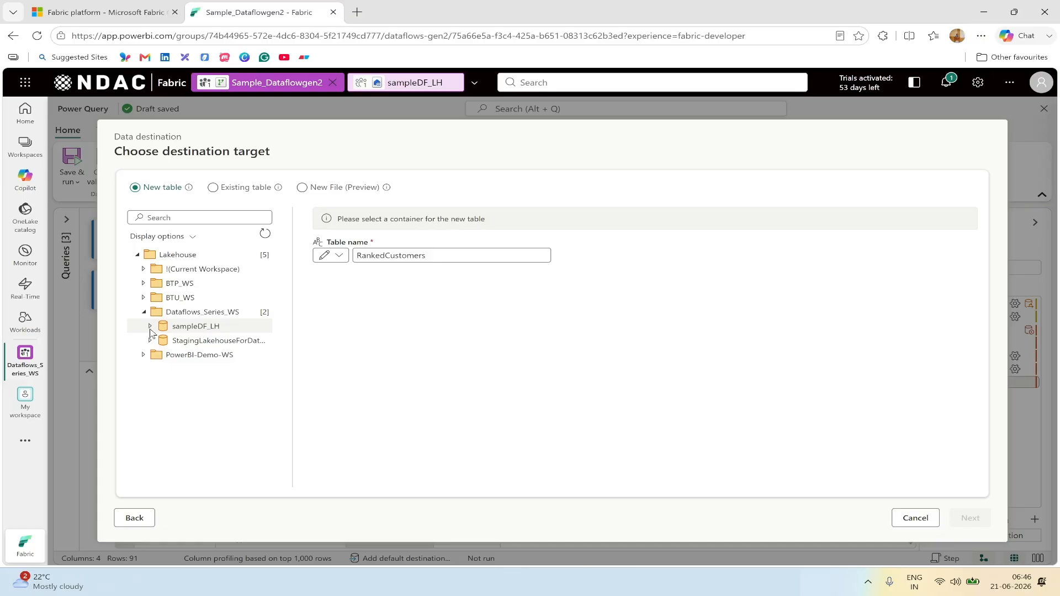
click(150, 327)
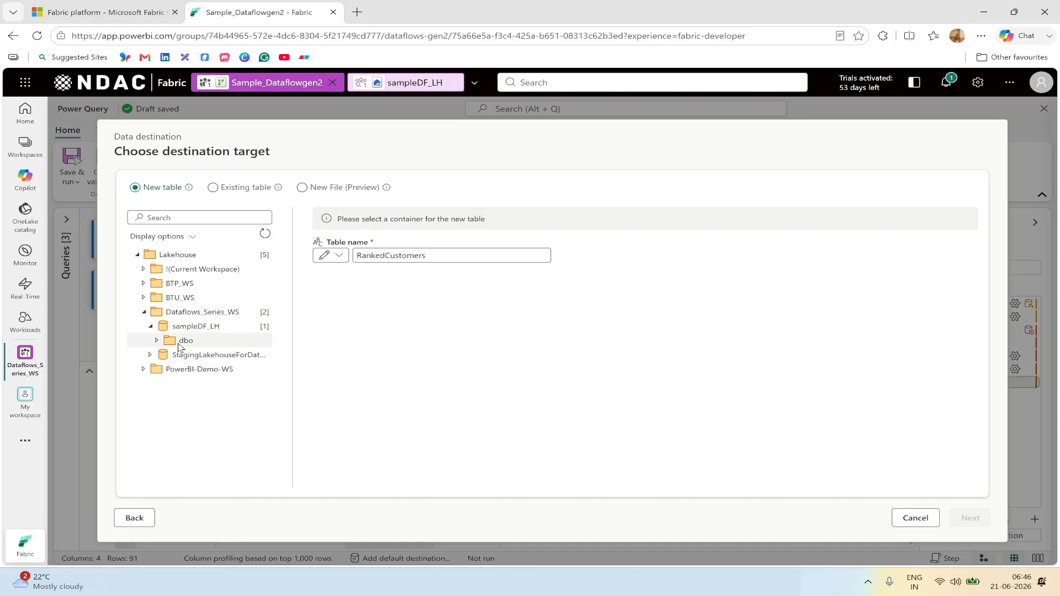
click(179, 347)
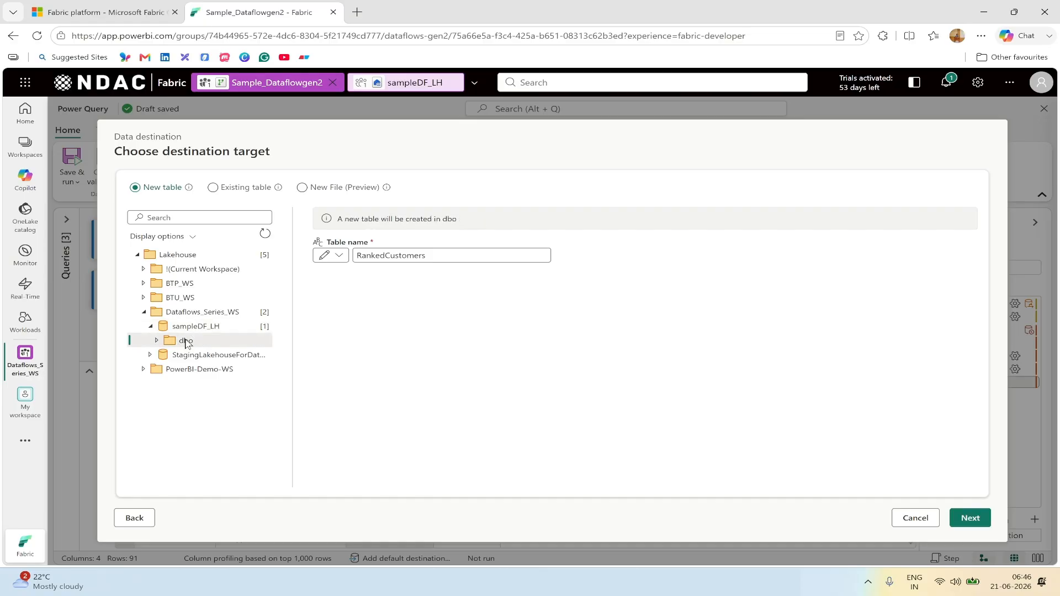
click(979, 519)
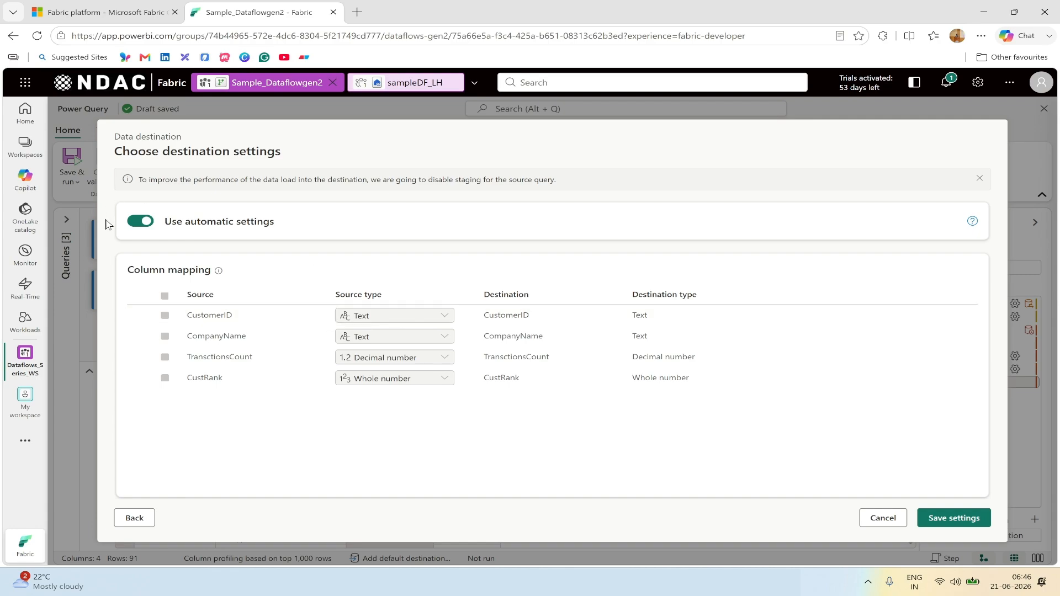
Step: Review the manual update and CustomerID type options, then keep automatic settings and save
click(137, 223)
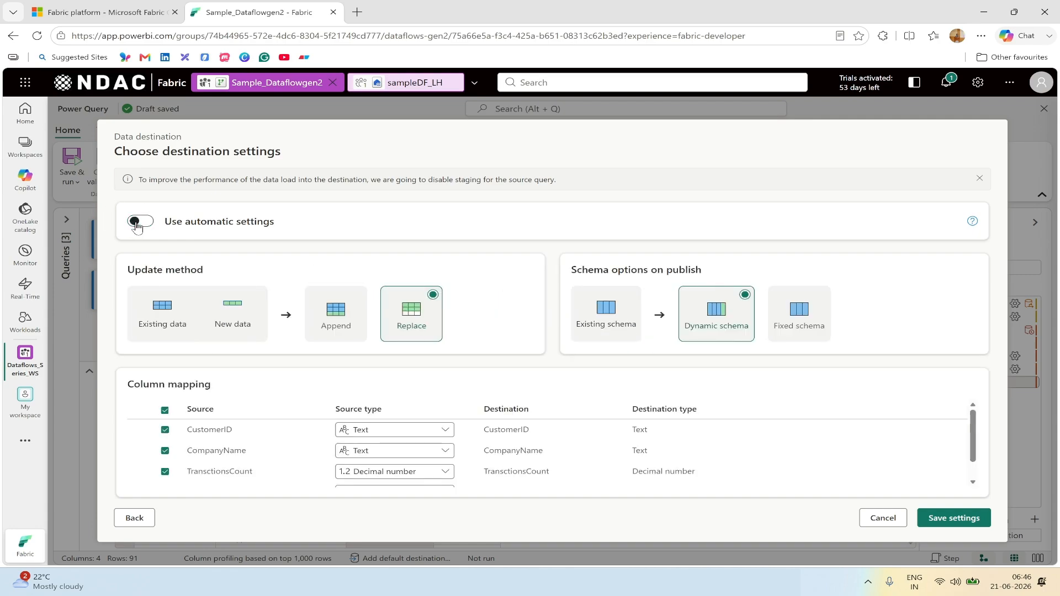
click(415, 433)
click(880, 375)
click(144, 223)
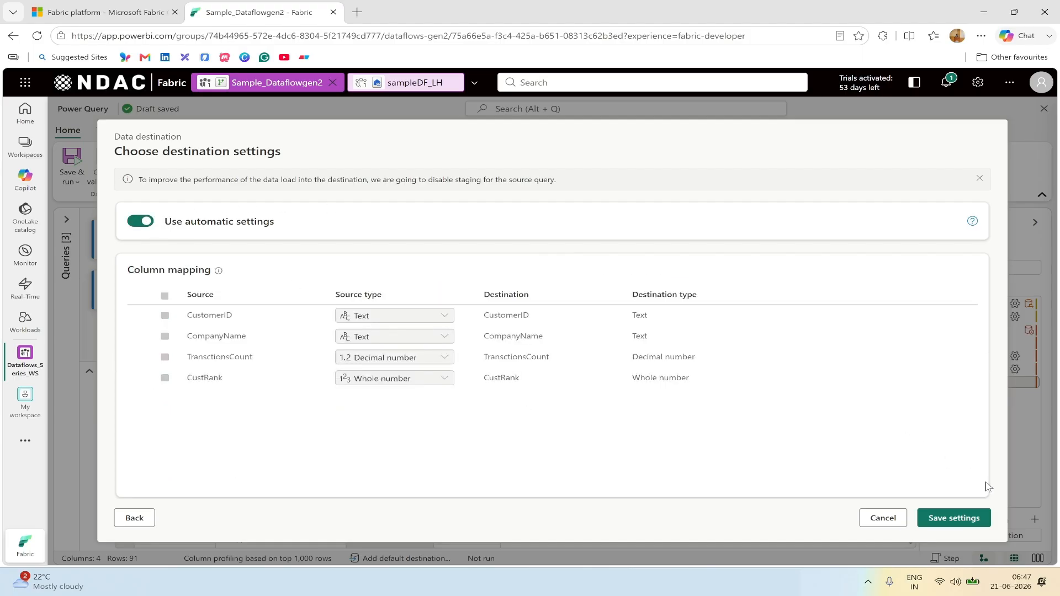
click(955, 519)
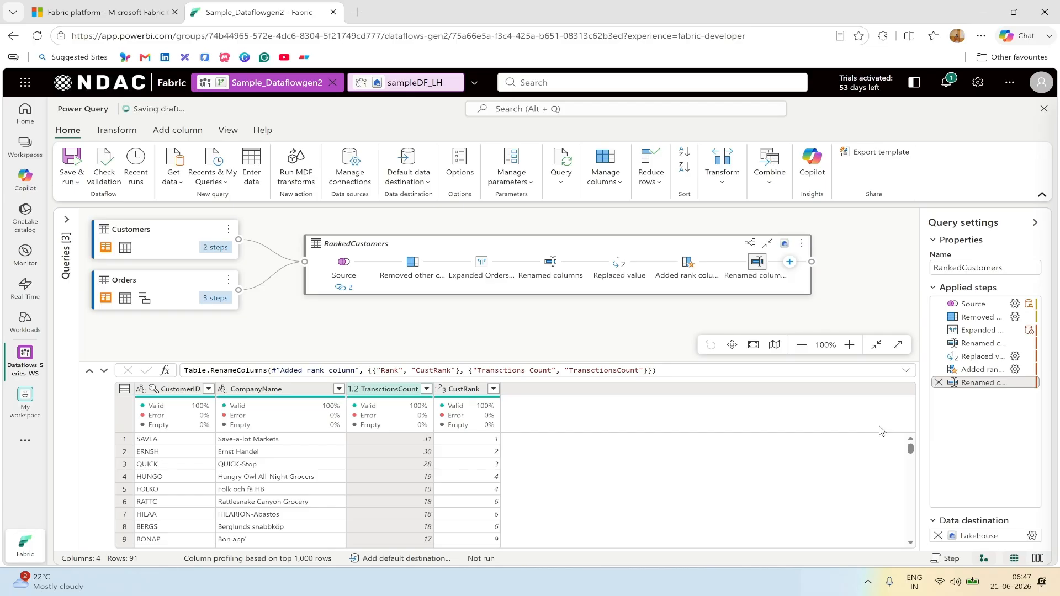
Step: Save and run Sample_Dataflowgen2, then open the Dataflows_Series_WS workspace item list
mouse_move(975, 540)
mouse_move(785, 247)
click(76, 181)
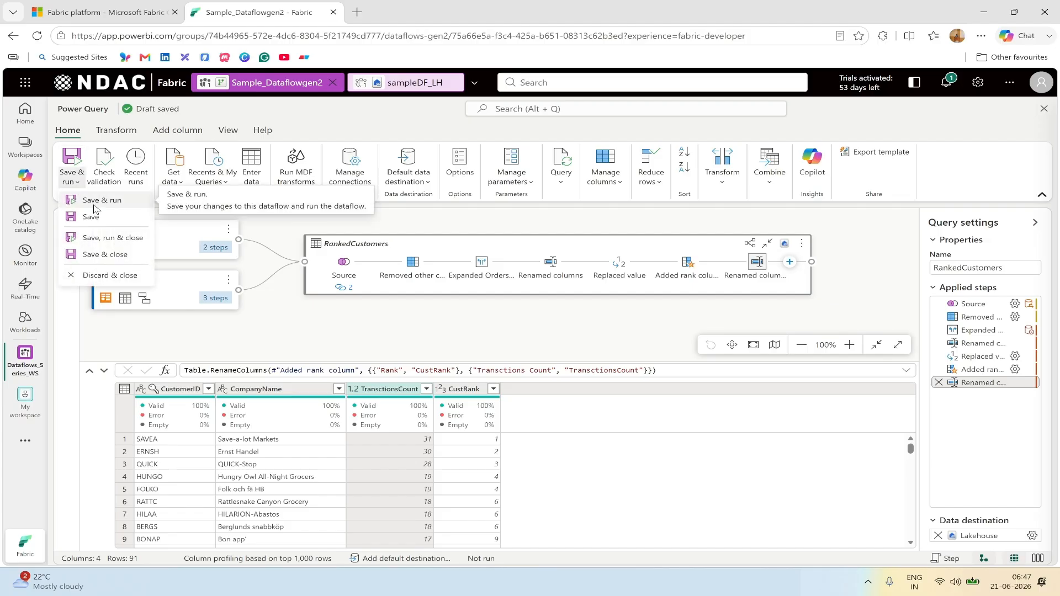
click(95, 202)
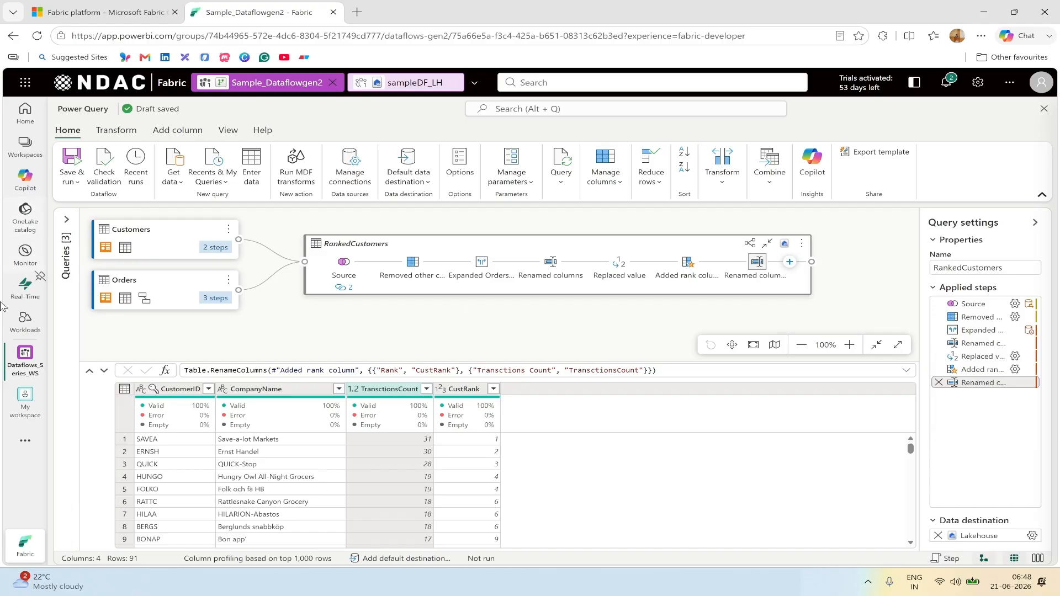
click(24, 364)
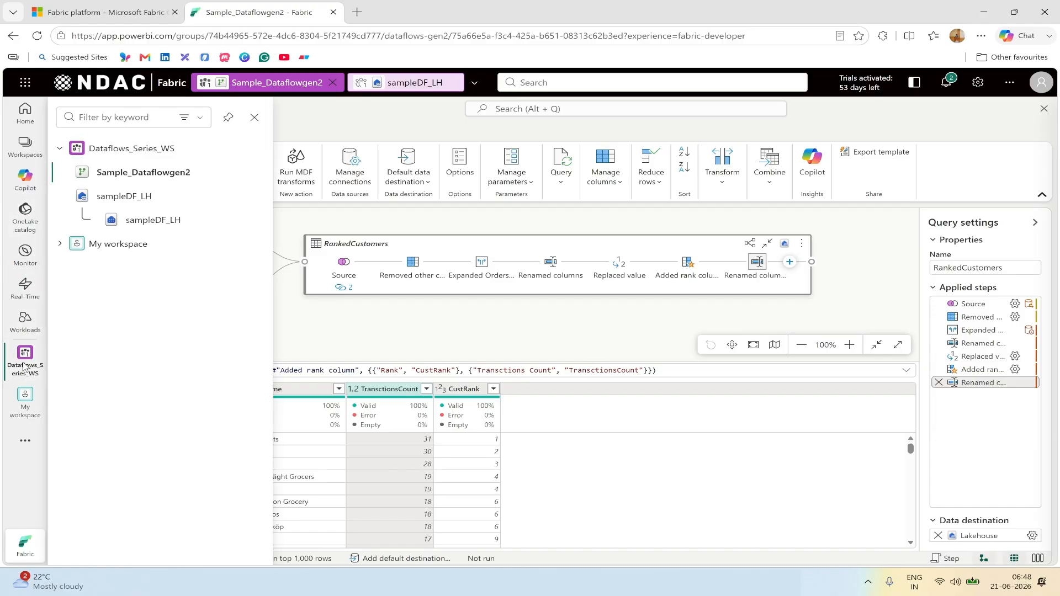
click(142, 150)
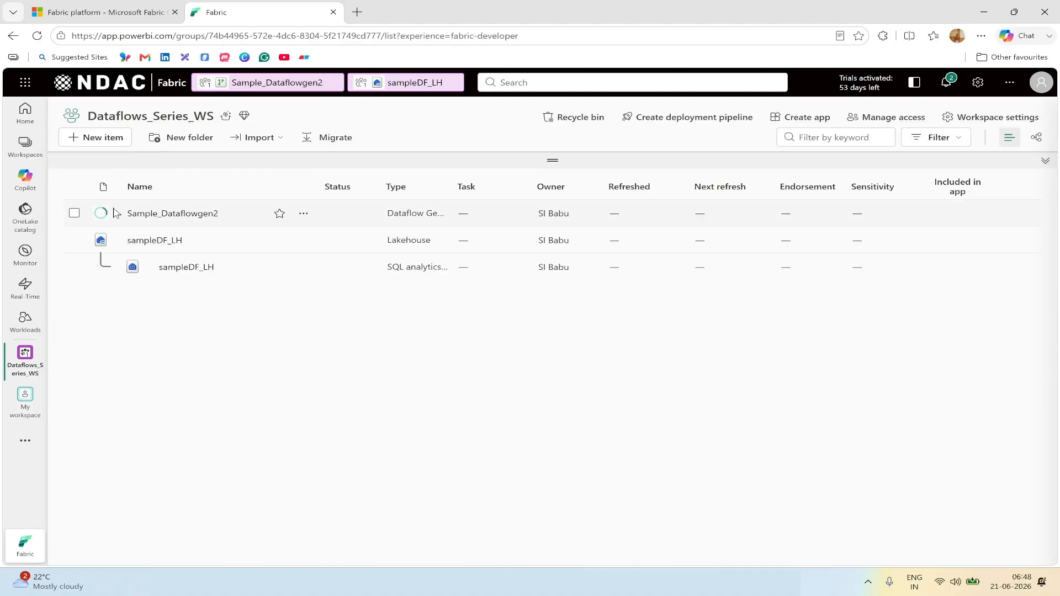
Step: Watch Sample_Dataflowgen2's Recent runs, refreshing until the on-demand run shows Succeeded
mouse_move(101, 218)
click(304, 214)
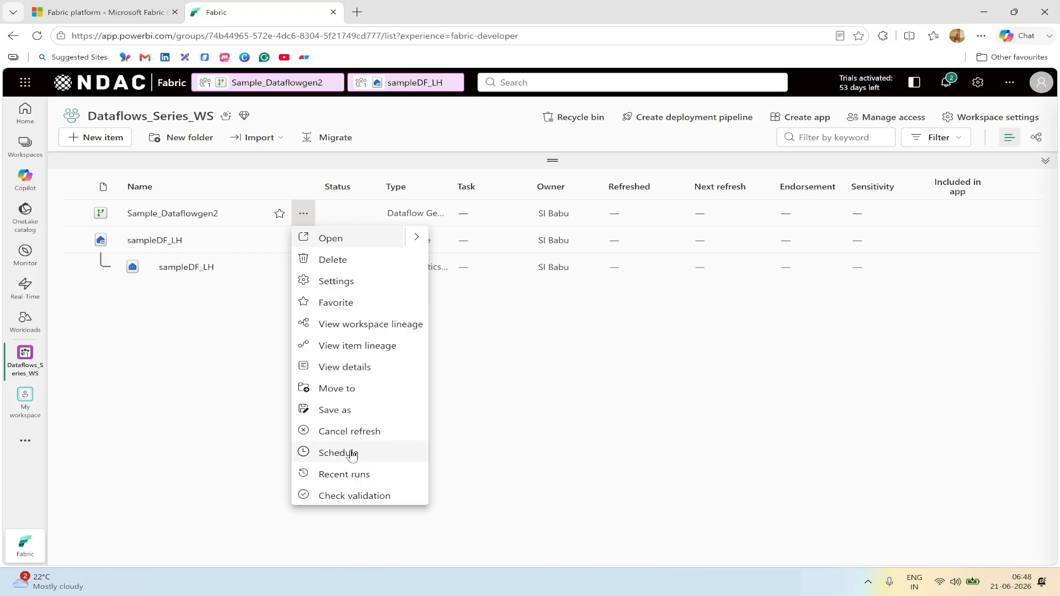
click(359, 478)
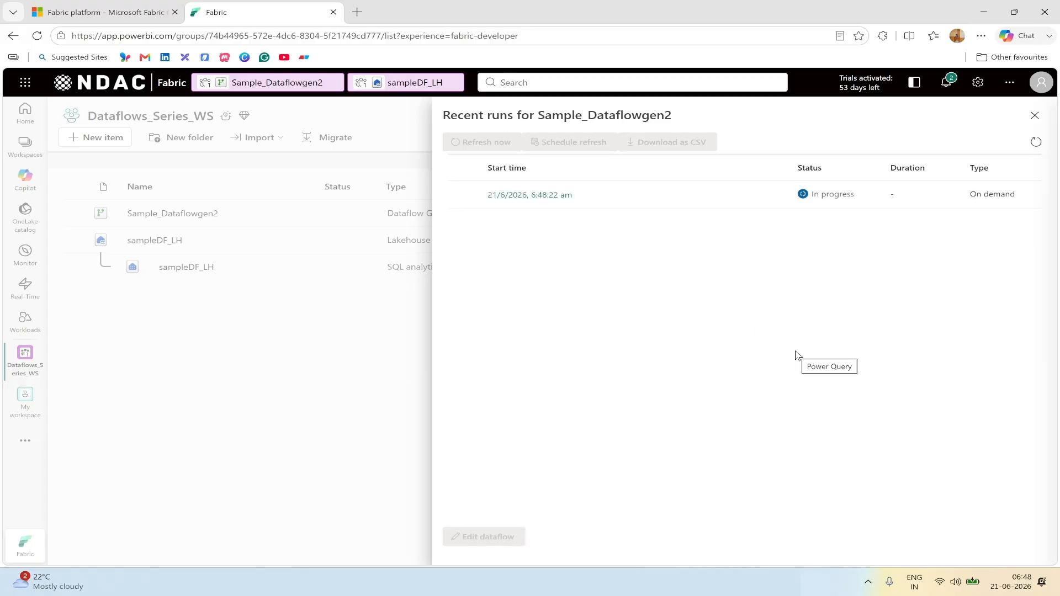
click(1034, 118)
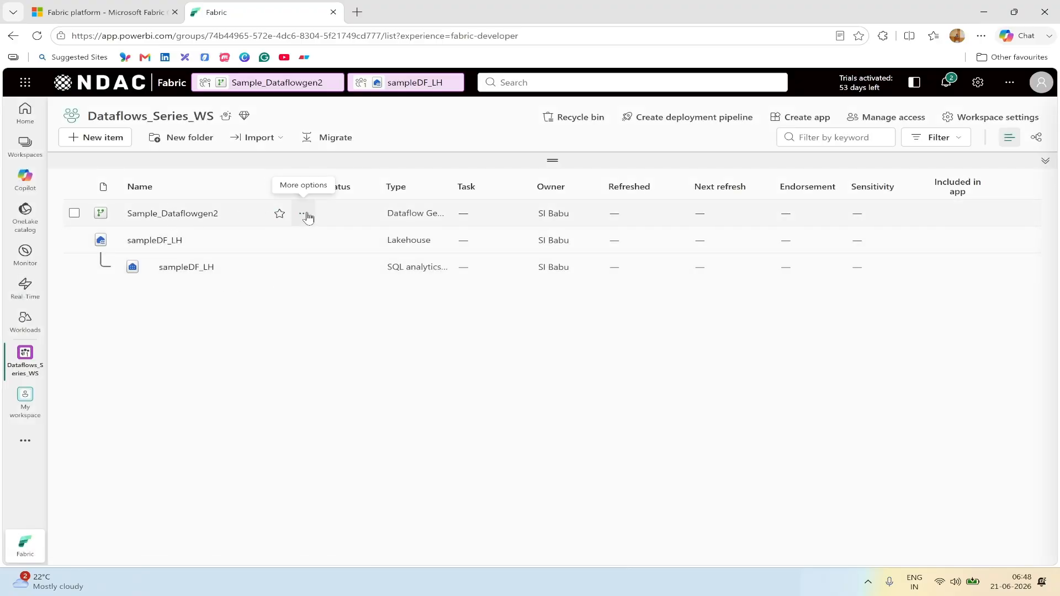
click(304, 215)
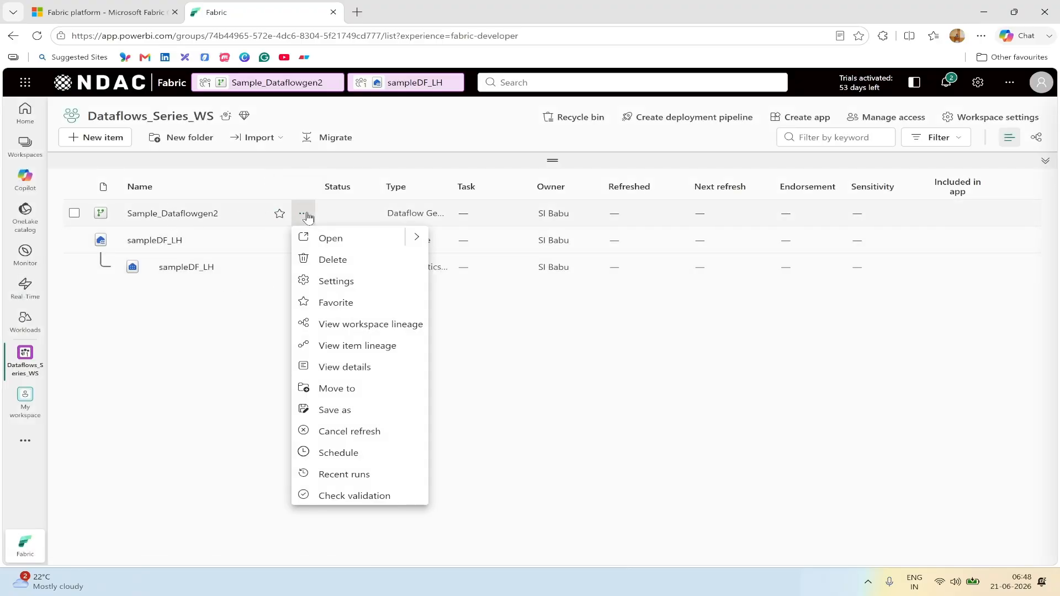
click(357, 476)
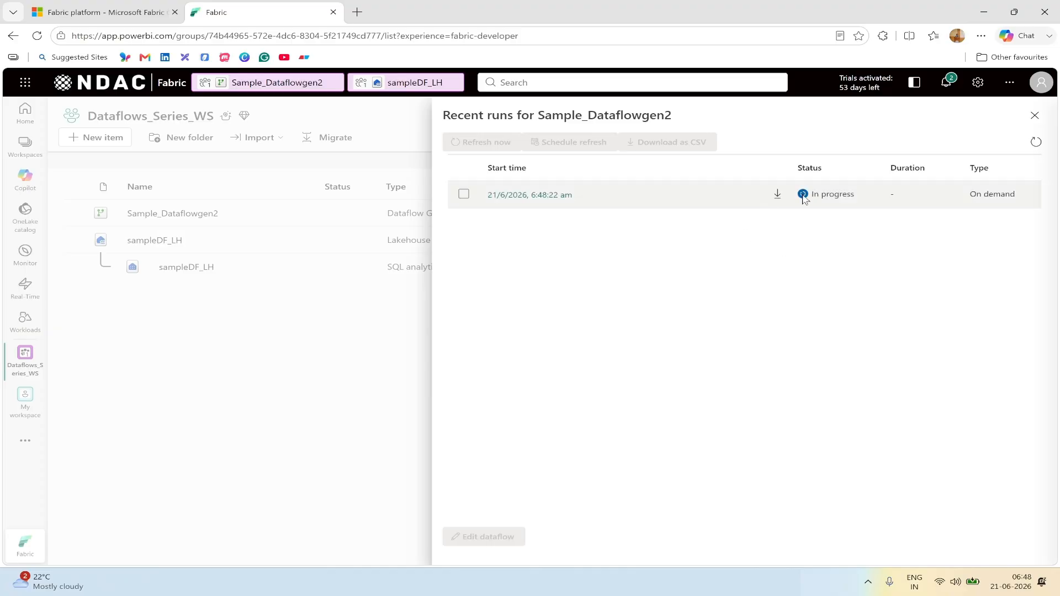
click(1036, 142)
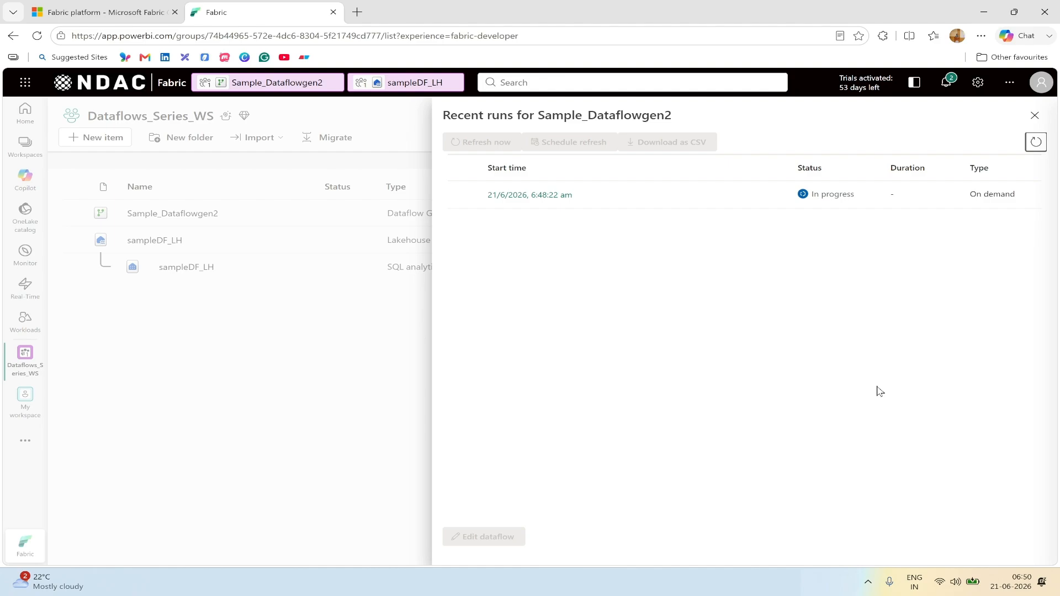
click(1036, 142)
click(1035, 142)
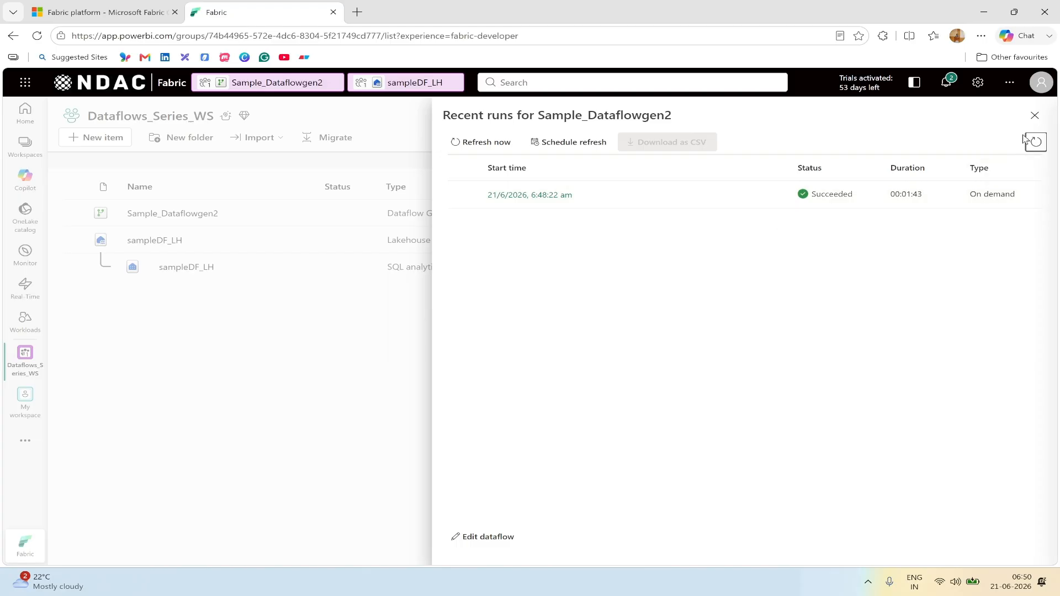
click(1034, 115)
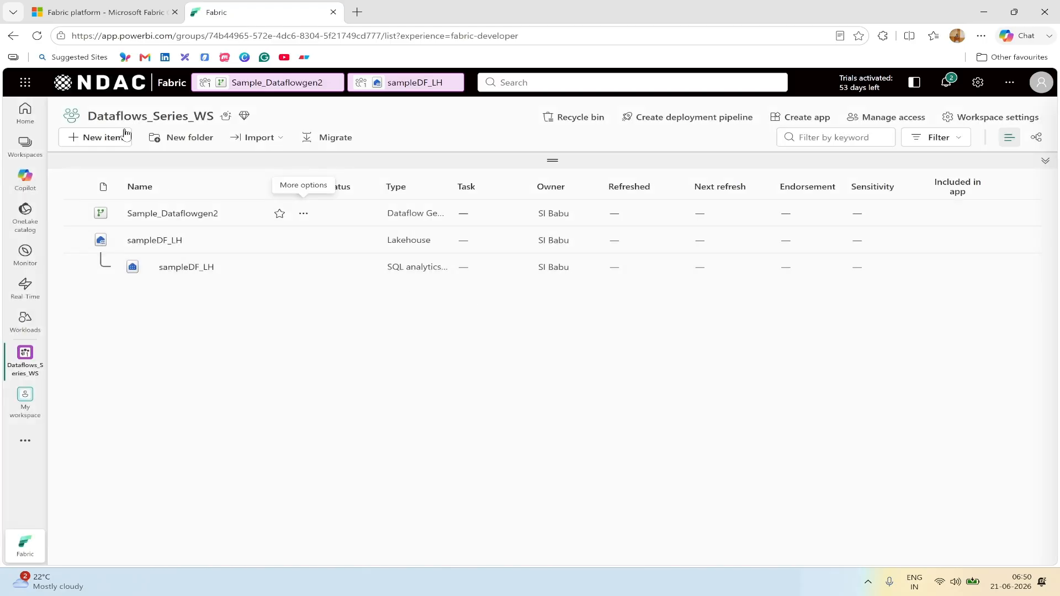
Step: Reload the workspace, confirm the dataflow's Run Succeeded status, and open sampleDF_LH
click(38, 37)
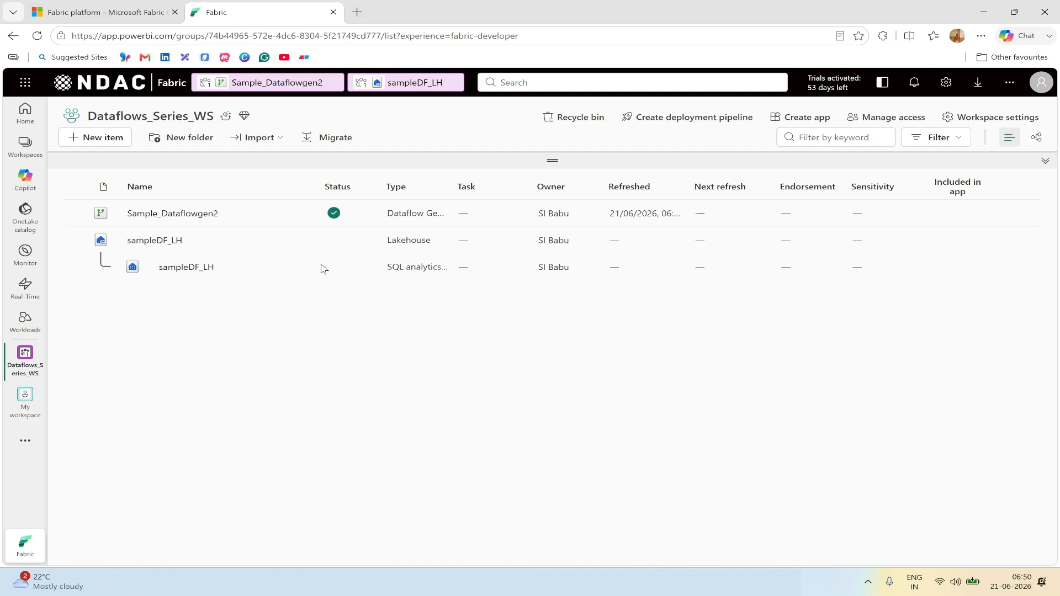
mouse_move(339, 218)
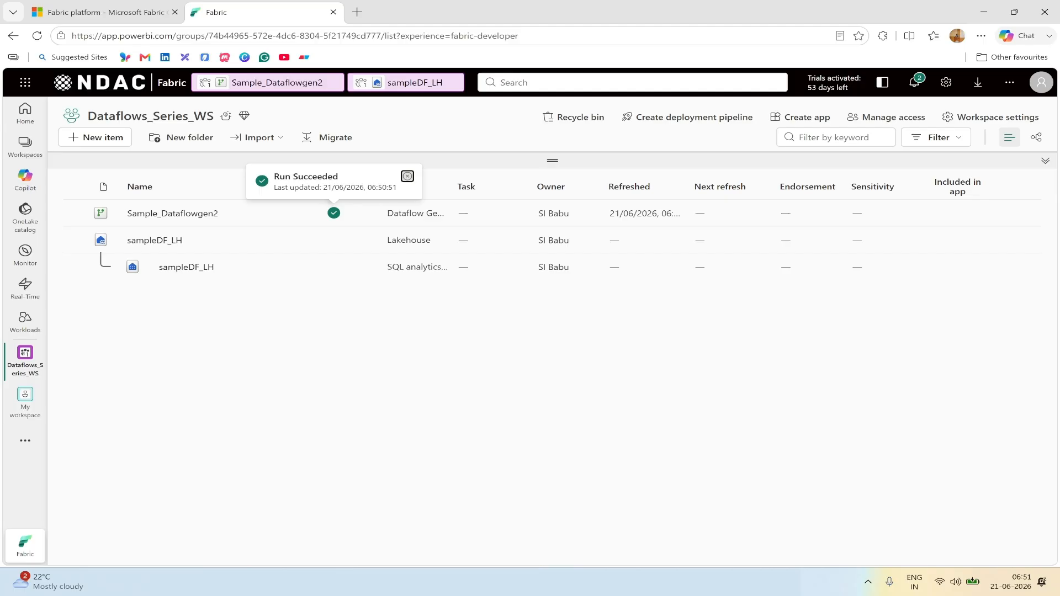
click(406, 91)
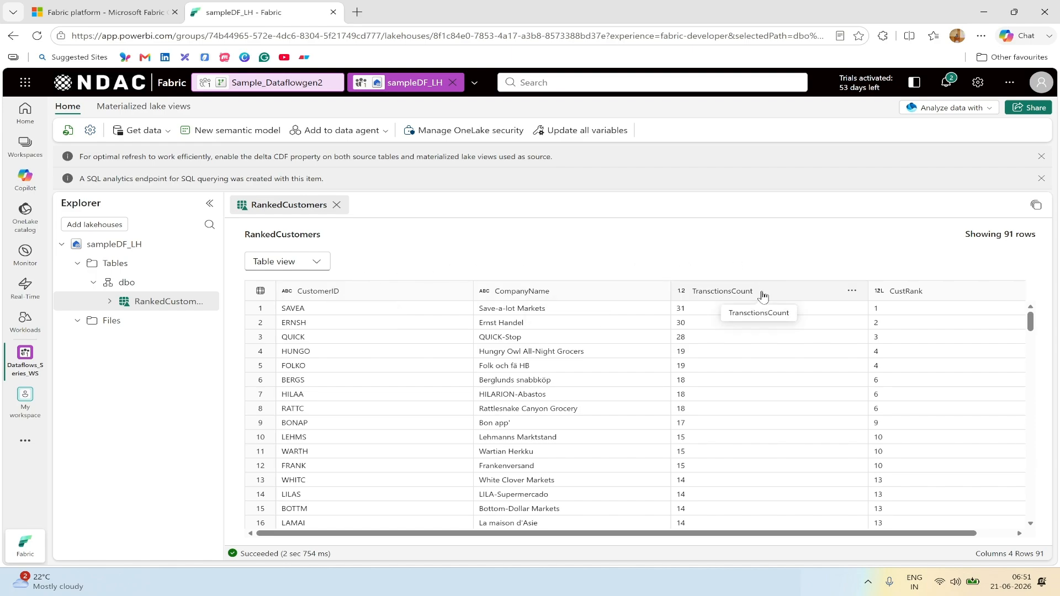
Step: Present the FabricDemo_Dataflows deck as a slide show from slide 1
scroll(843, 412, down, 7)
scroll(842, 412, up, 7)
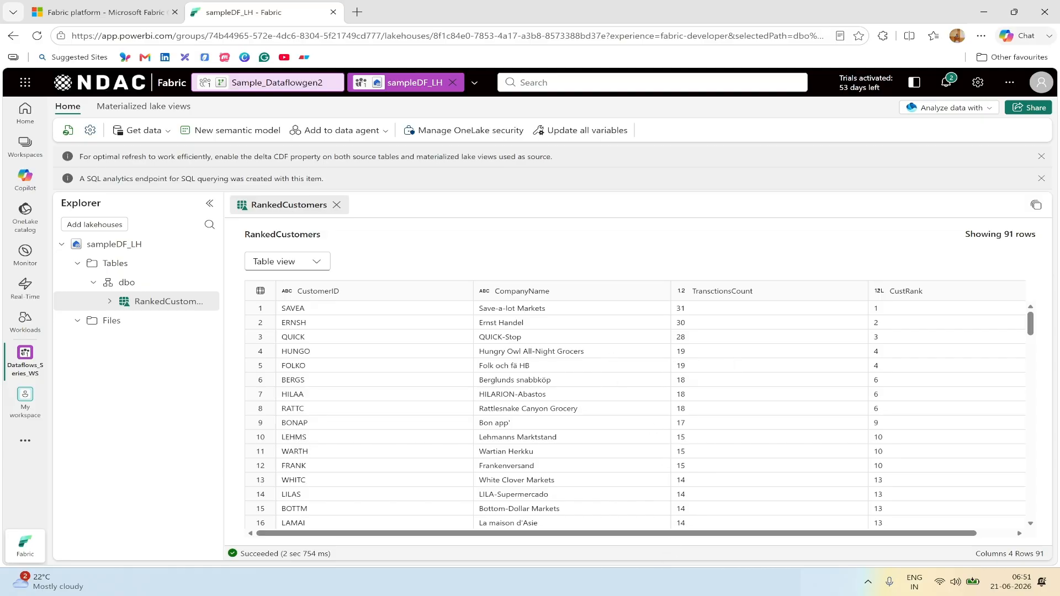
click(663, 582)
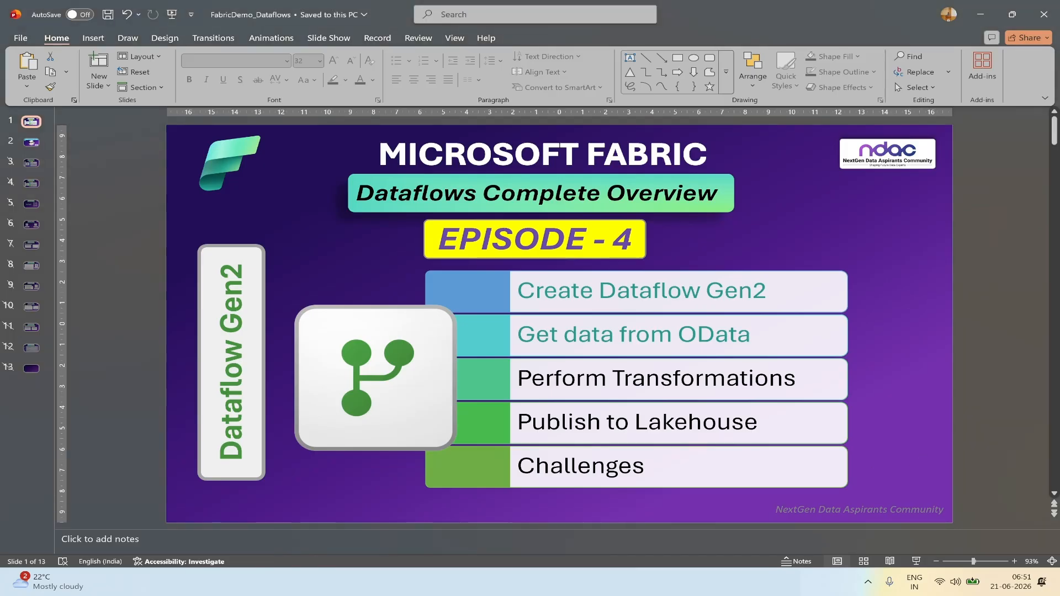
click(916, 561)
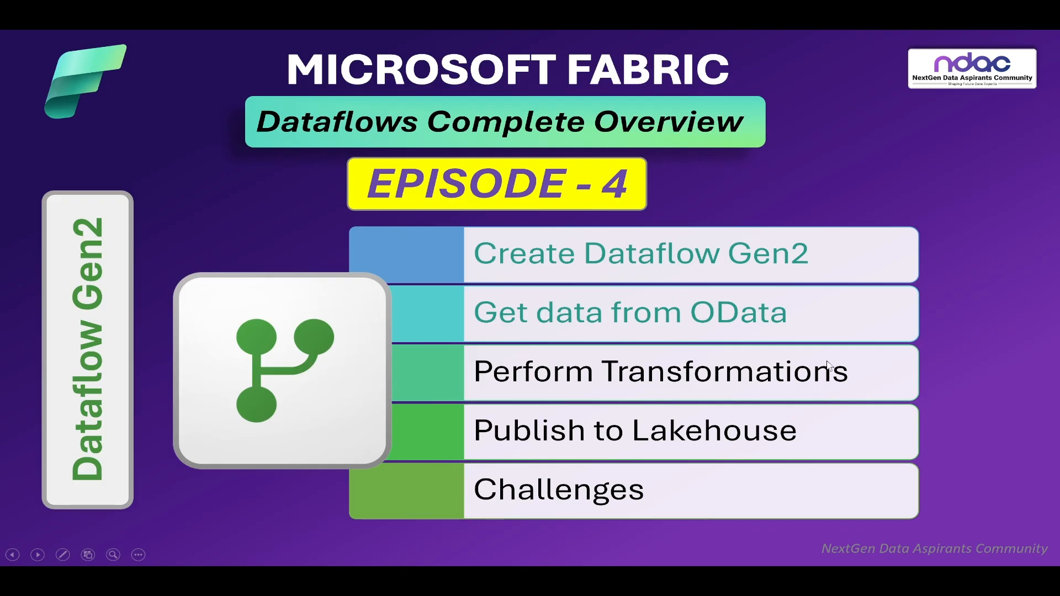